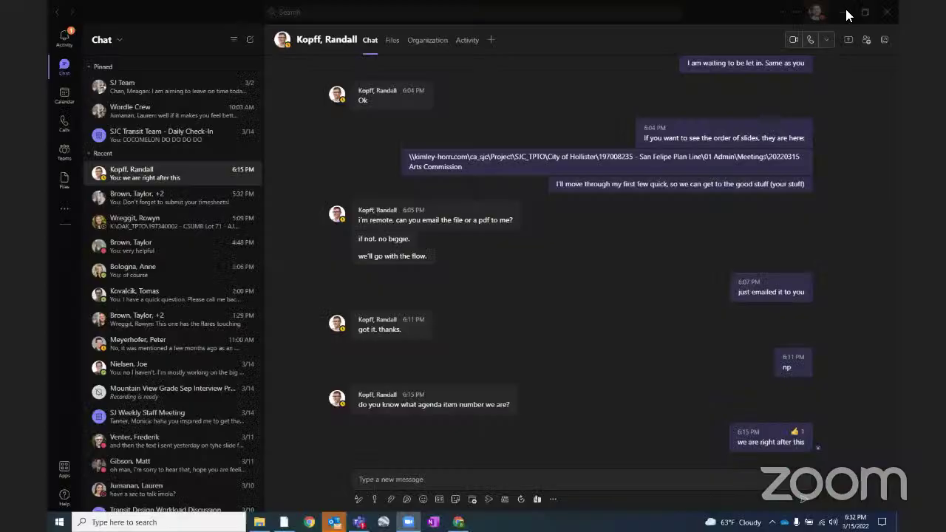
- Switch to the Arts Commission package in Revu and examine Public Art in Roundabouts on the Design Ideas and Opportunities sheet
left_click(848, 15)
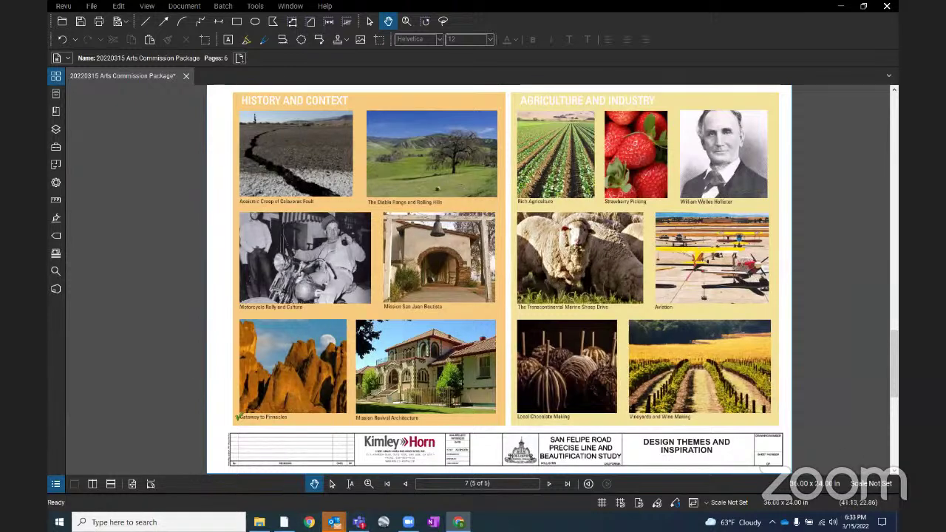
left_click(554, 480)
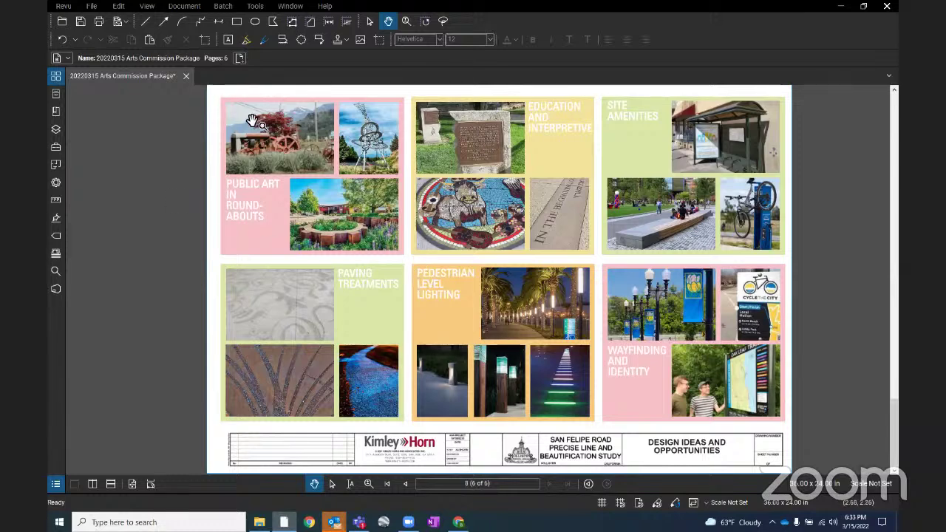
scroll(252, 120, "up", 4)
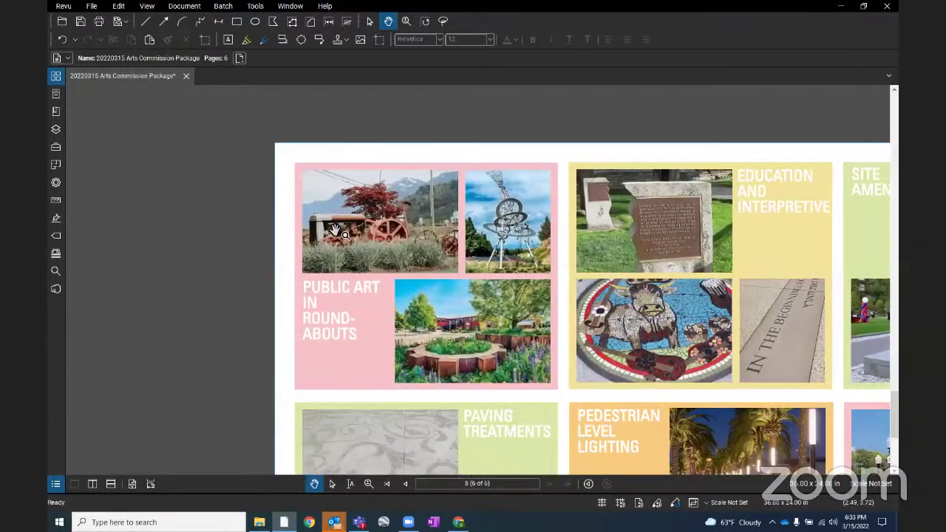
scroll(336, 230, "up", 1)
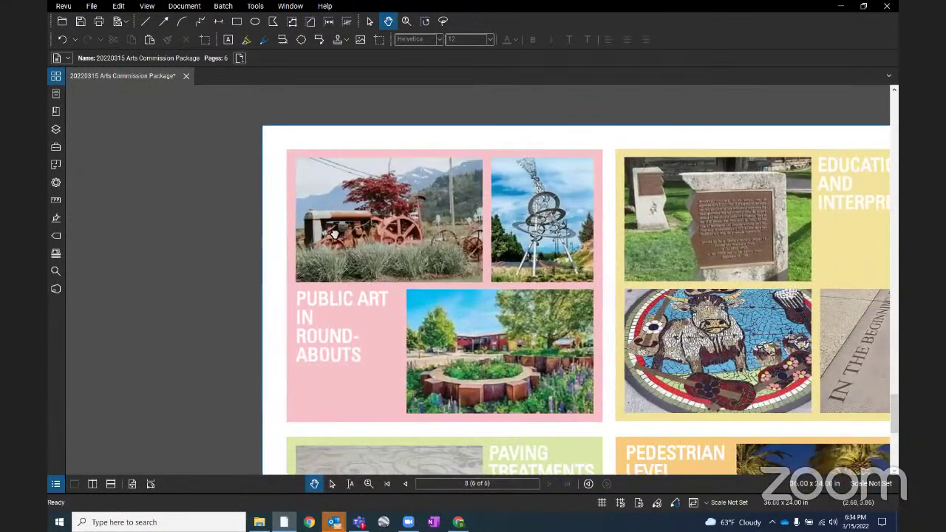
scroll(336, 232, "up", 1)
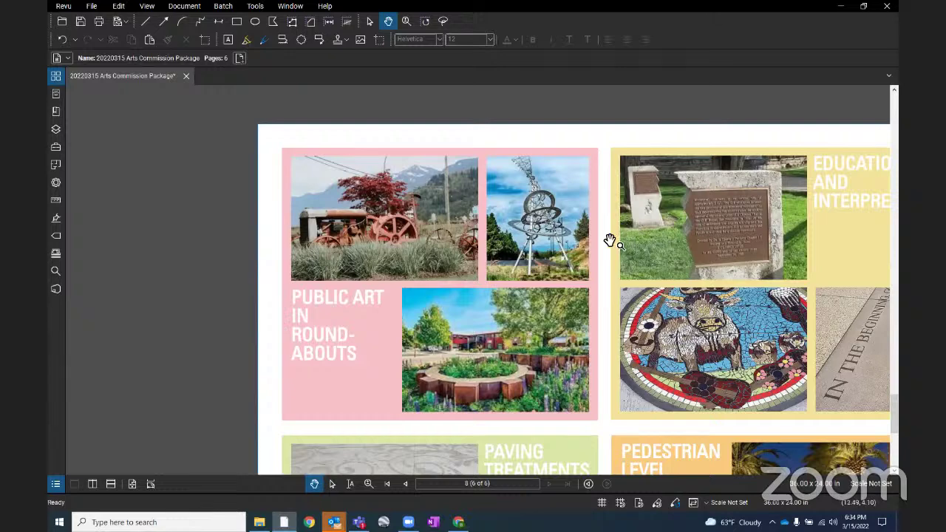
- Examine the Education and Interpretive and Site Amenities photo groups on the sheet at close range
left_click_drag(725, 272, 566, 281)
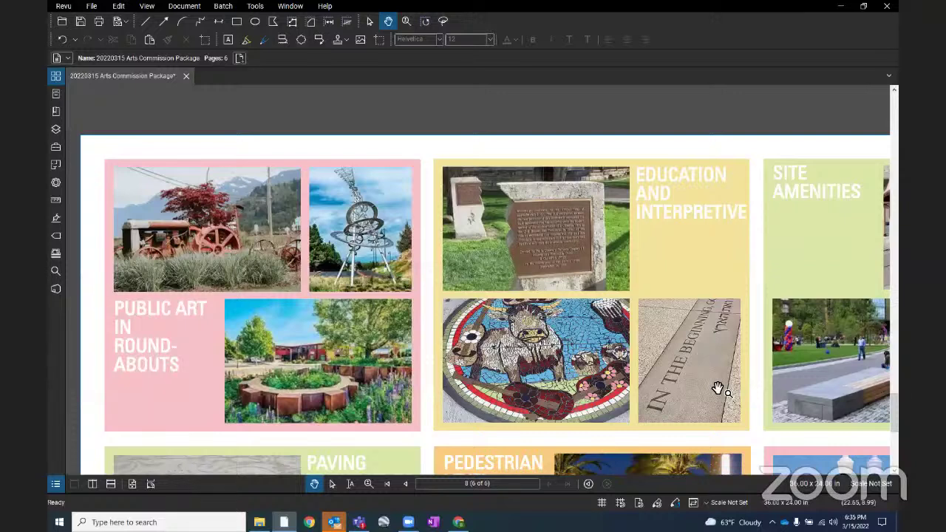
left_click_drag(816, 383, 745, 377)
scroll(532, 328, "right", 5)
scroll(547, 328, "up", 1)
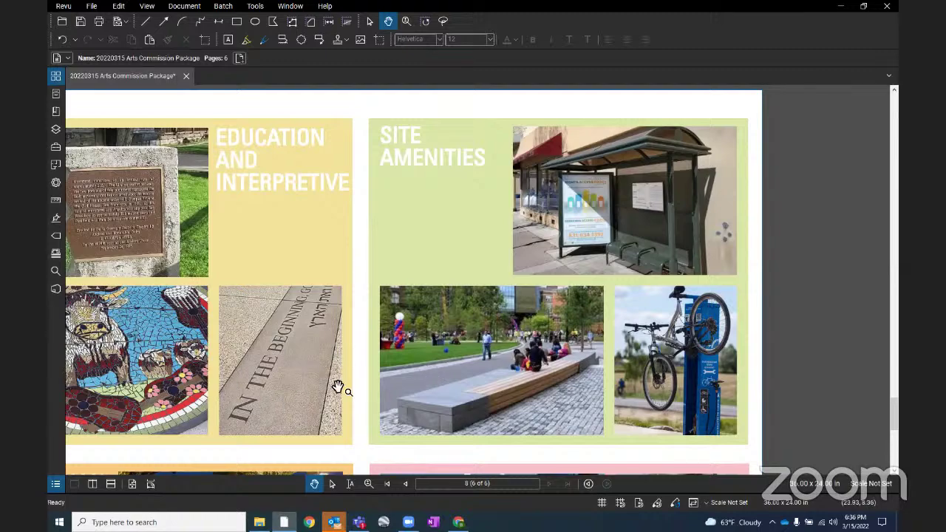
- Examine the Paving Treatments, Pedestrian Level Lighting, and Wayfinding and Identity photo groups up close
scroll(283, 382, "down", 1)
scroll(283, 382, "down", 1)
left_click_drag(401, 276, 367, 266)
scroll(367, 266, "up", 2)
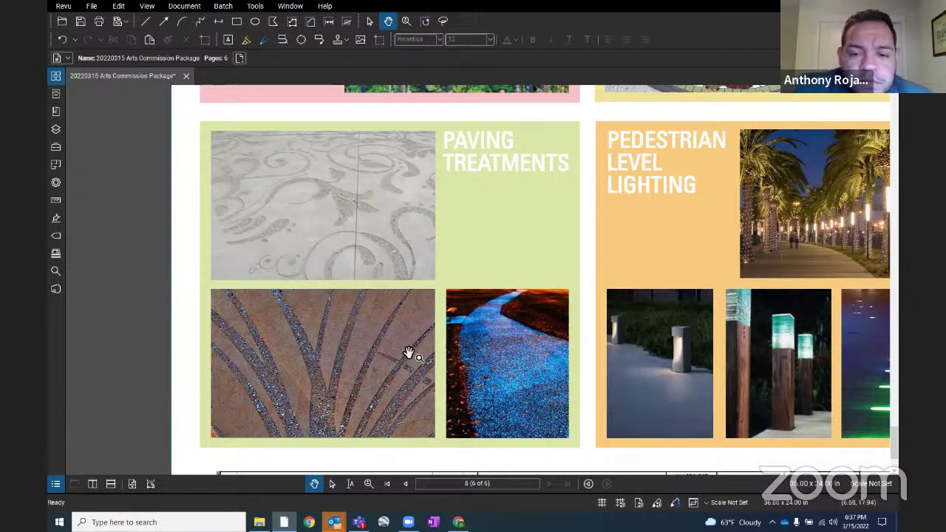
scroll(409, 353, "right", 5)
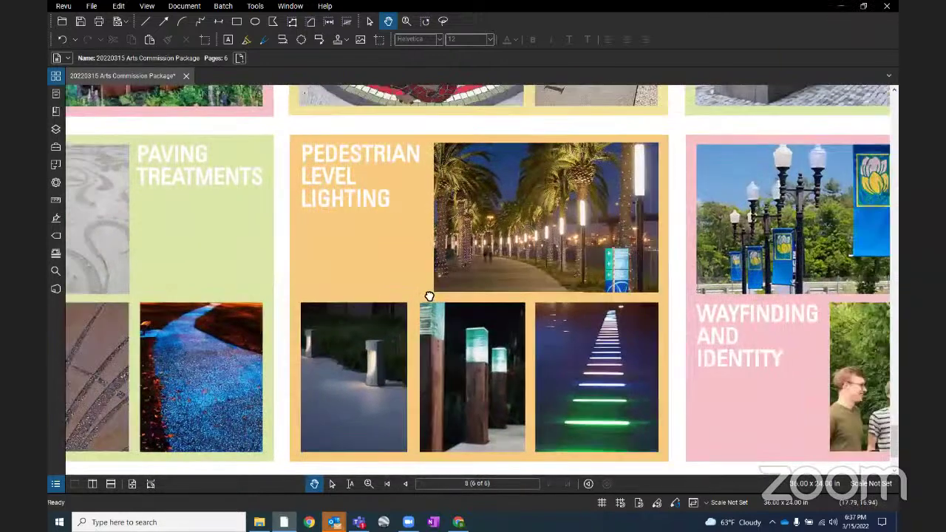
scroll(429, 295, "down", 1)
scroll(430, 295, "right", 1)
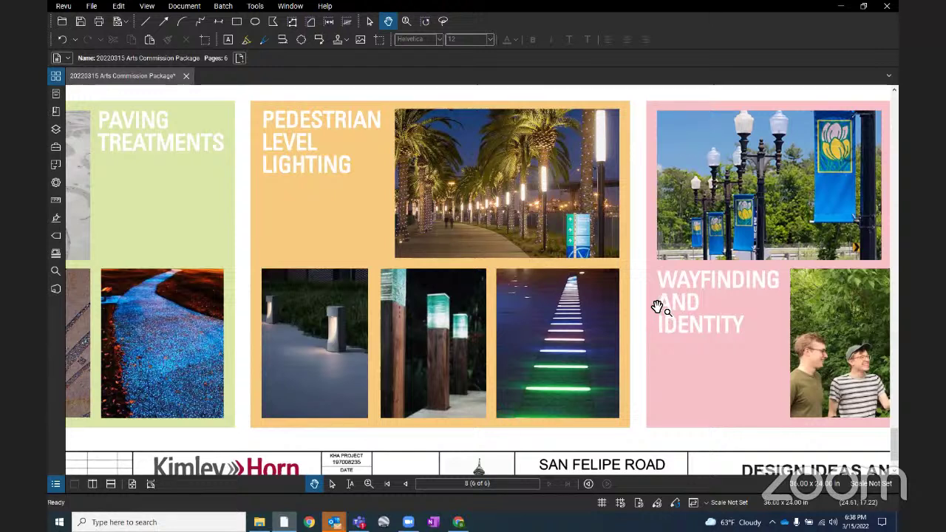
left_click_drag(566, 439, 448, 337)
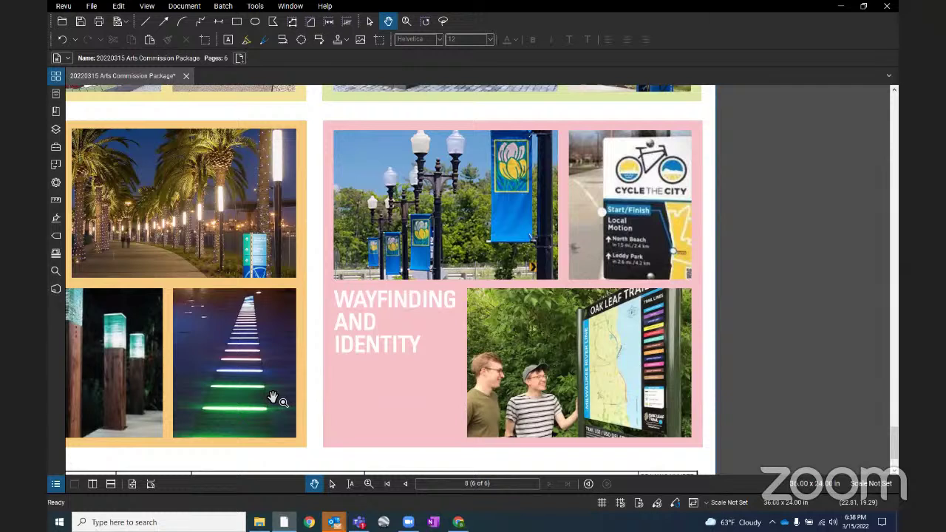
- Fit the whole sheet in view and stamp green check marks on the scroll-pattern paving photo and the Public Art in Roundabouts heading
left_click(132, 483)
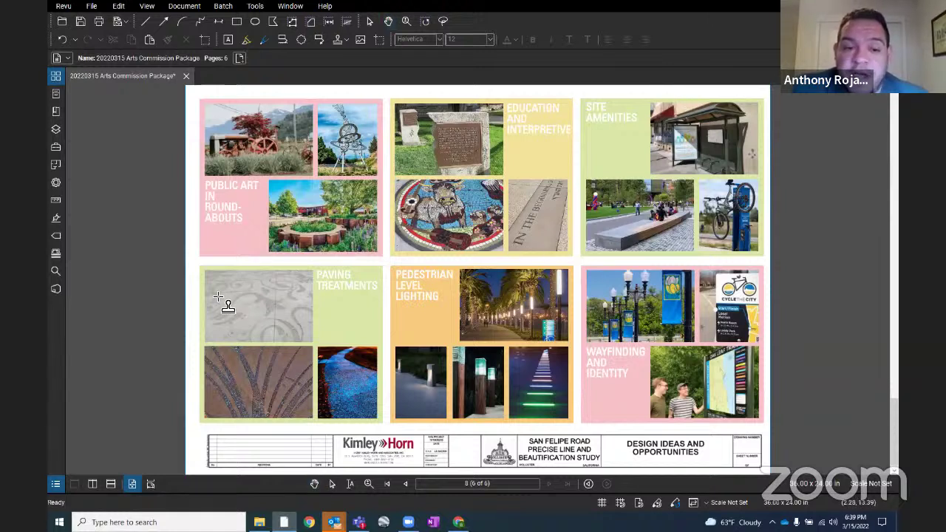
key("s")
key("Escape")
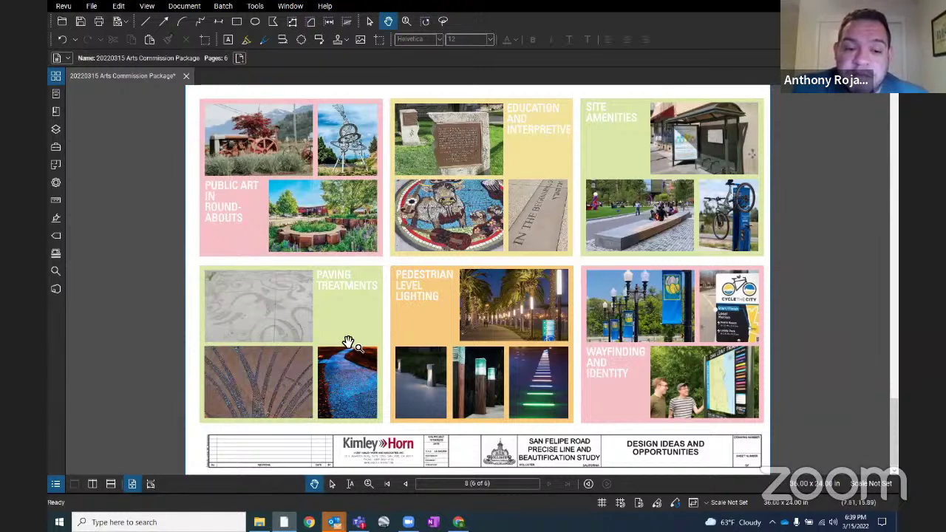
key("s")
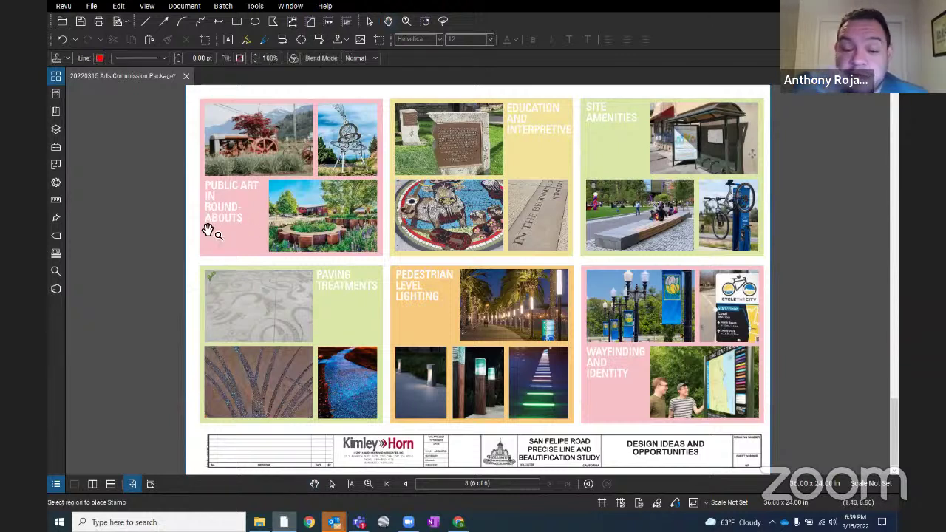
left_click(209, 221)
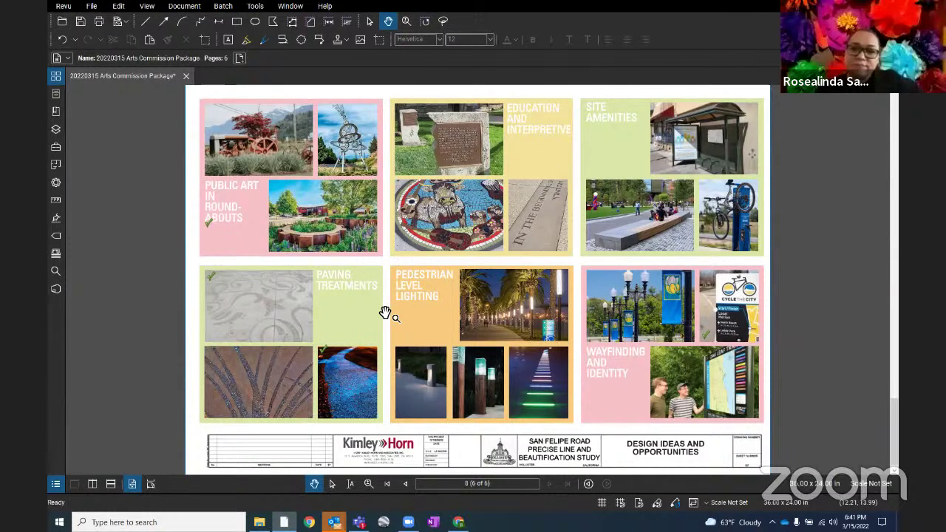
- Stamp a check mark on the Pedestrian Level Lighting heading and add a callout below it reading "Very dark corridor"
left_click(441, 294)
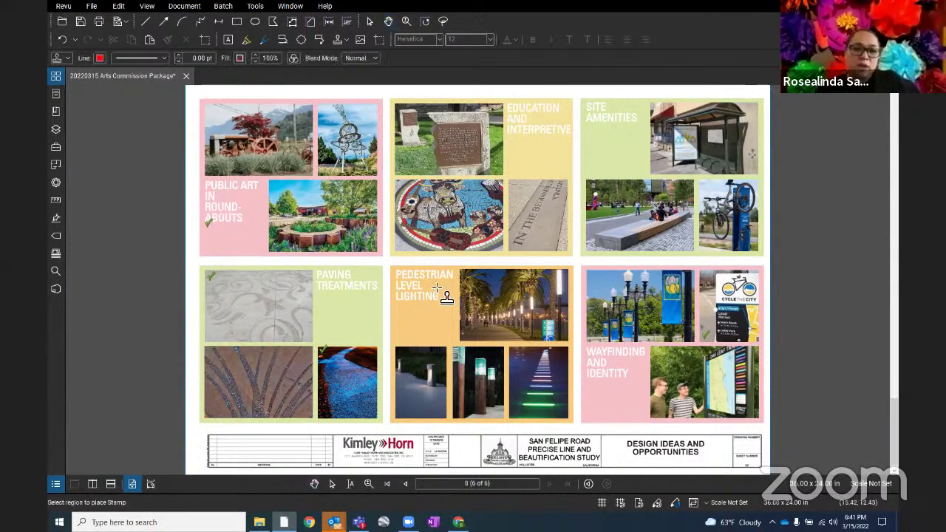
left_click(419, 313)
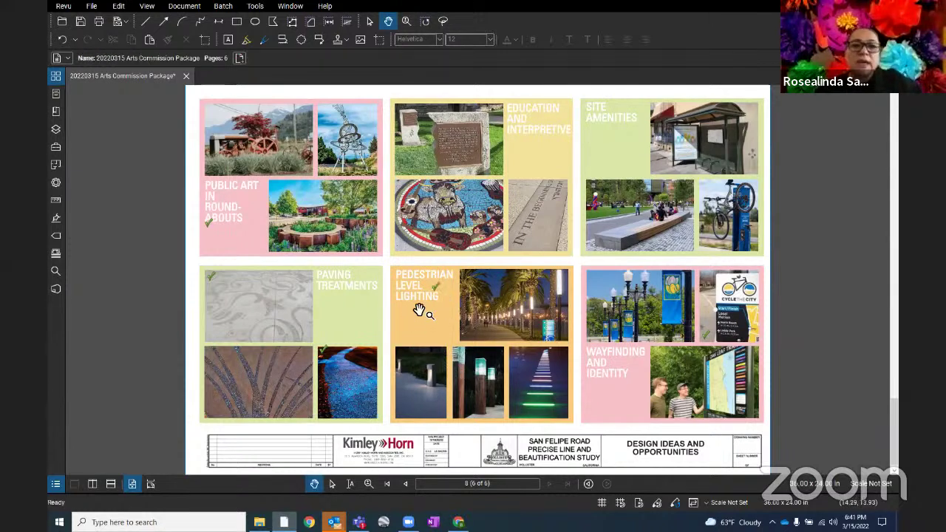
left_click_drag(406, 308, 436, 316)
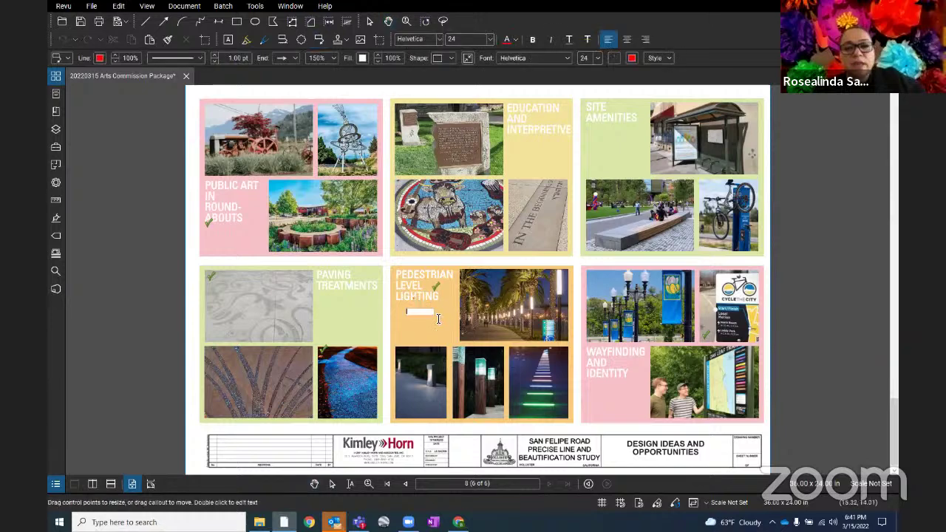
type("Vara dark corridor")
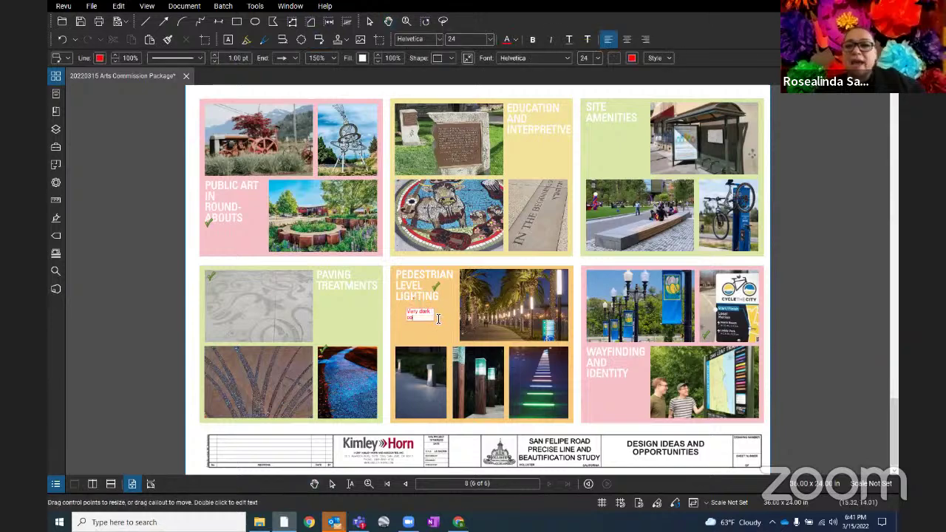
left_click(418, 334)
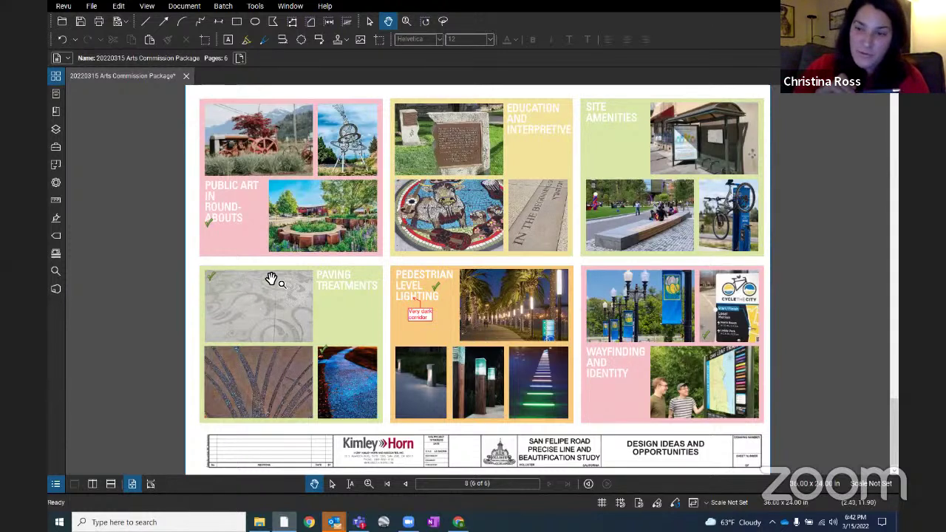
- Stamp a second check mark on both the scroll-pattern paving photo and the glowing blue path photo
key("k")
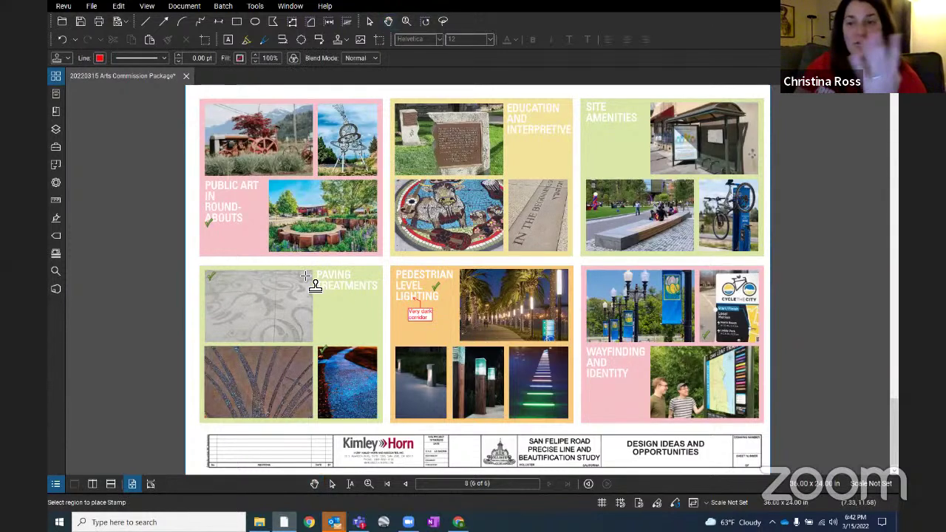
left_click(305, 275)
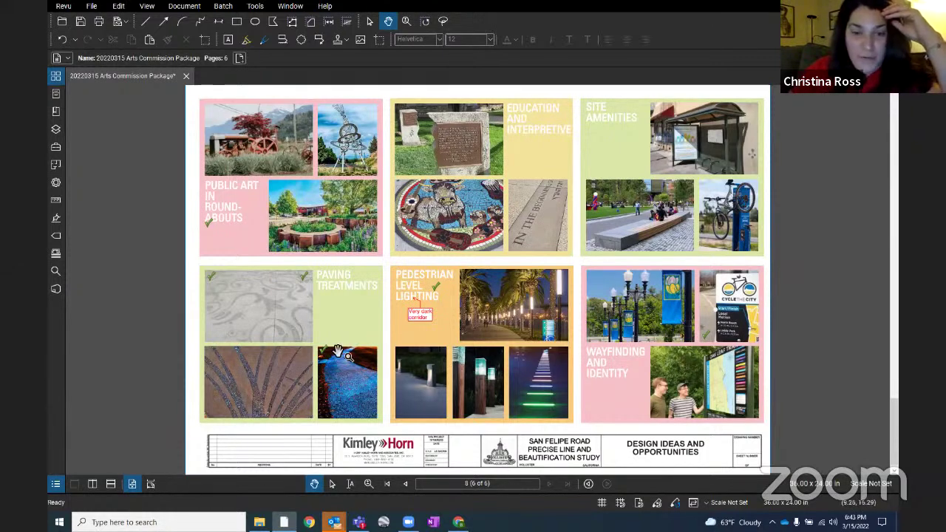
scroll(336, 355, "up", 2)
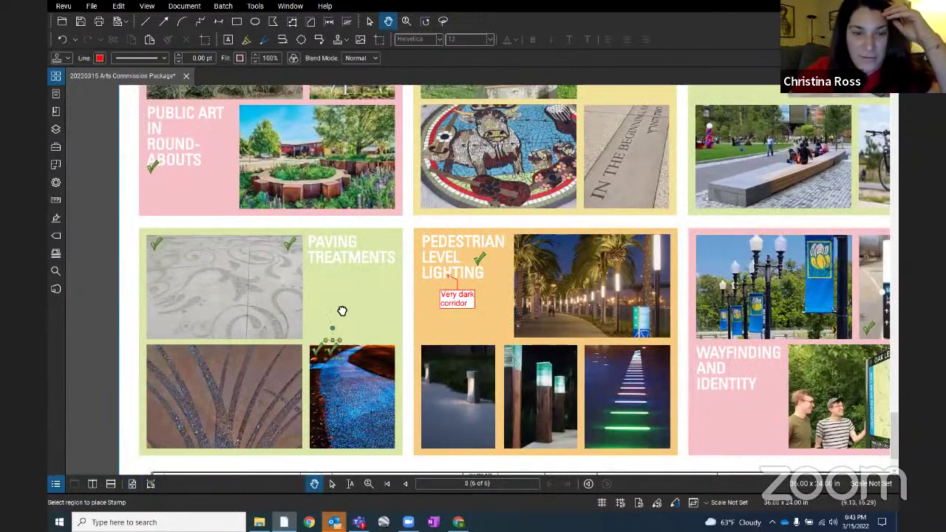
scroll(345, 299, "down", 3)
scroll(345, 299, "up", 1)
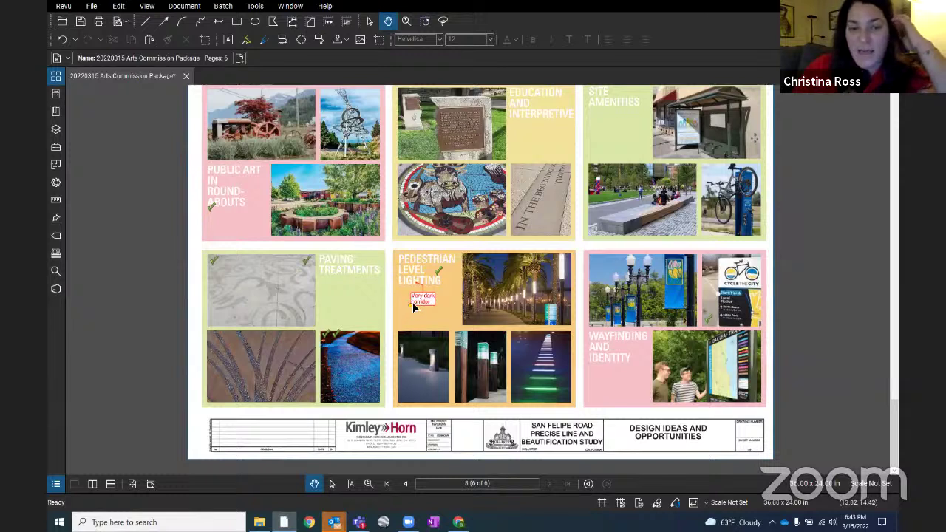
- Stamp a second check mark beside the Pedestrian Level Lighting heading and add a callout reading "Playful elements" above the bollard photo
key("ctrl+v")
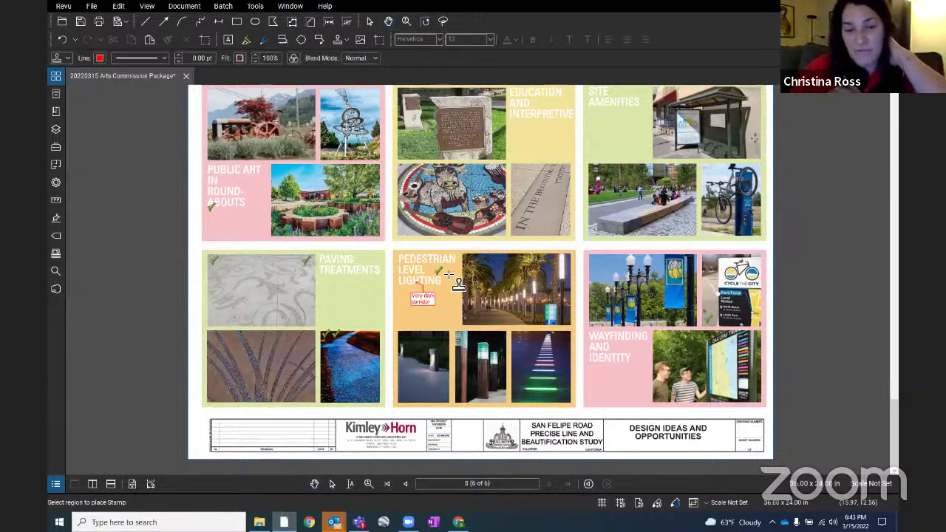
left_click(458, 283)
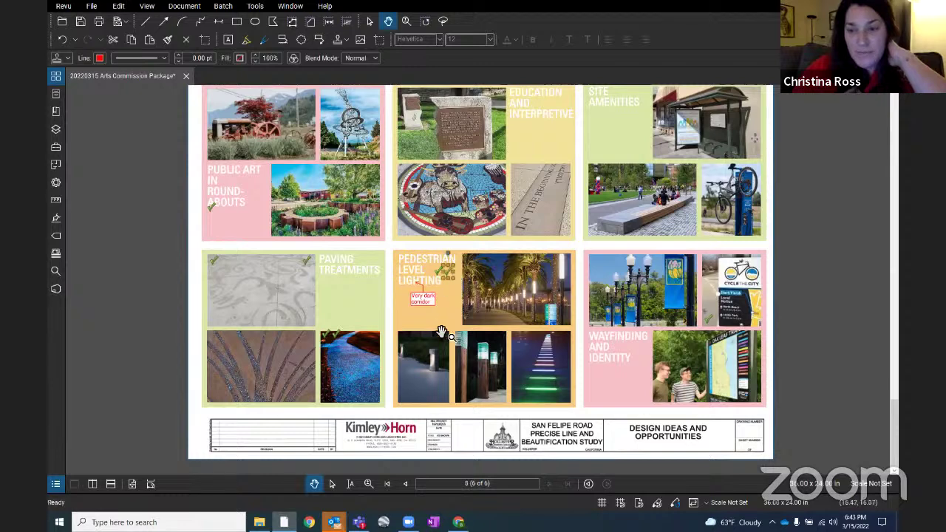
key("q")
left_click_drag(419, 338, 418, 310)
type("Playful e")
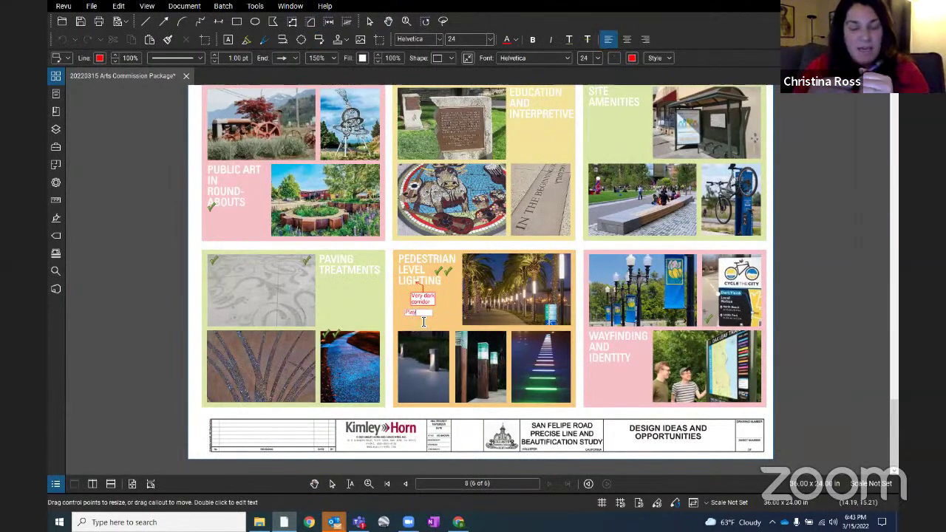
type("lements")
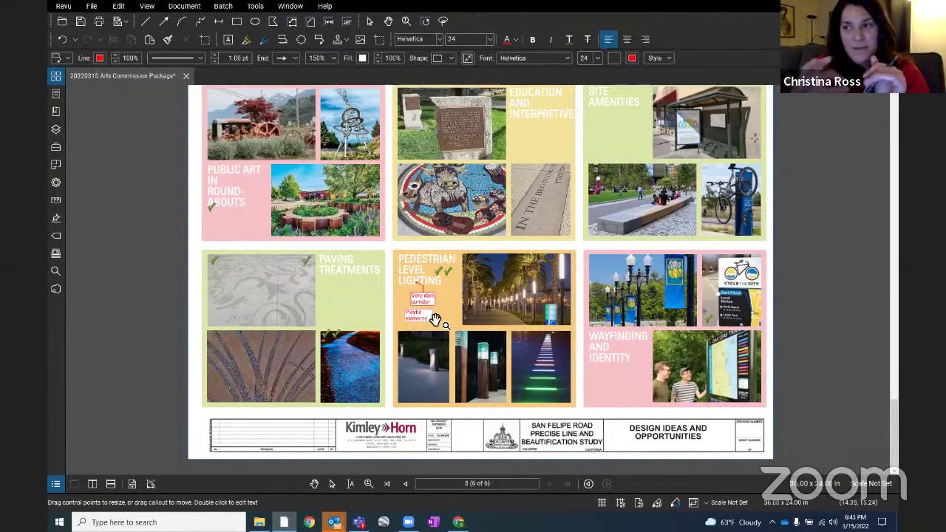
key("Escape")
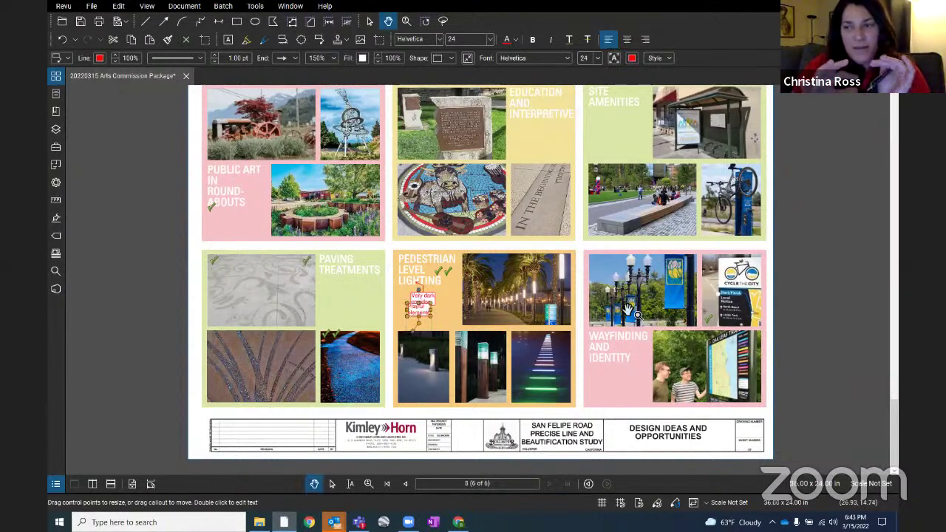
- Move the "Playful elements" callout to the left edge of the lighting group and add "Keyboard elements" to its text
left_click_drag(426, 323, 399, 330)
left_click(436, 334)
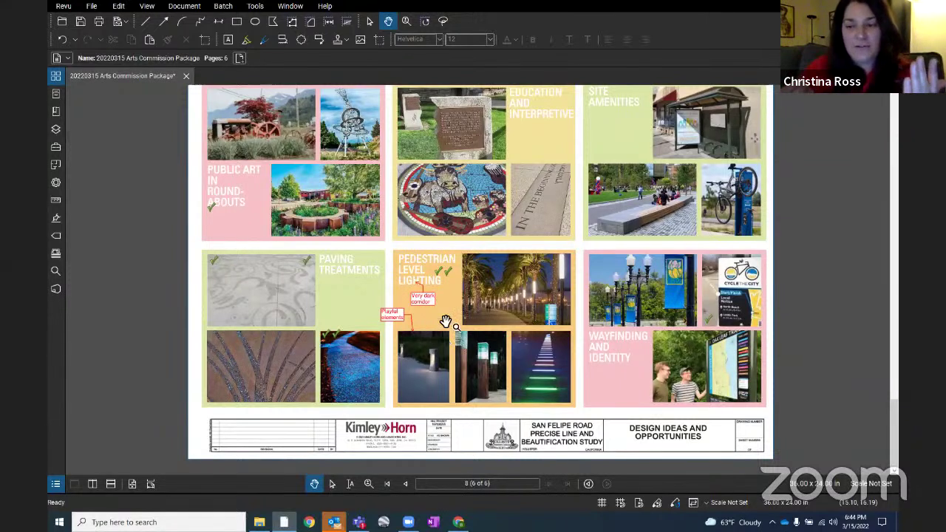
left_click(399, 318)
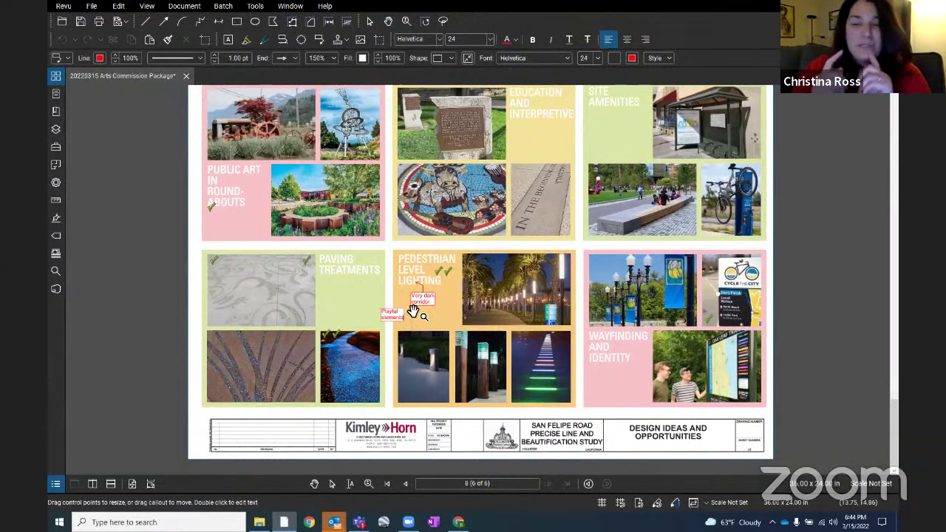
left_click(414, 312)
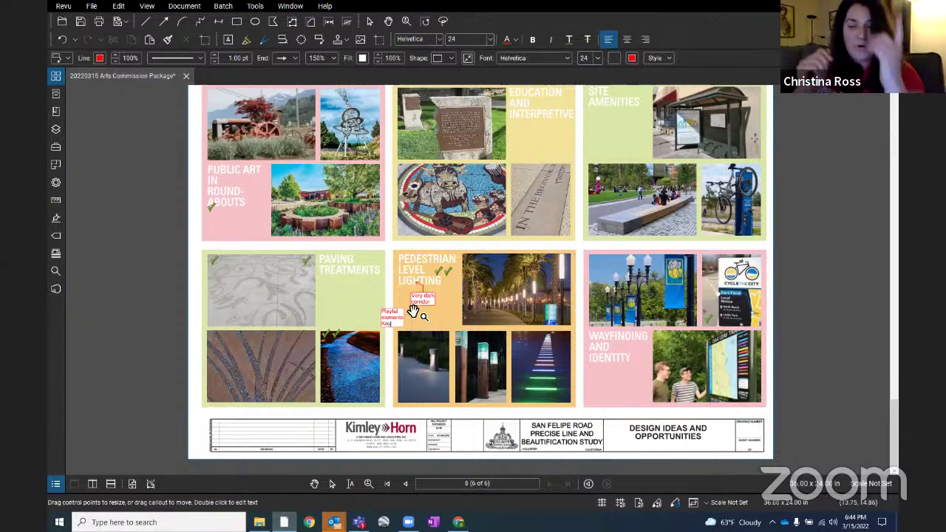
type("no")
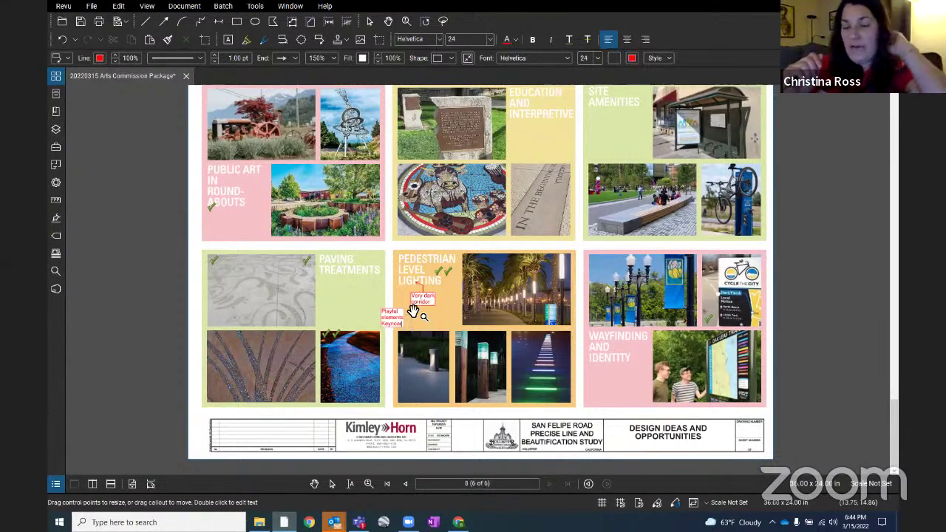
type("te ")
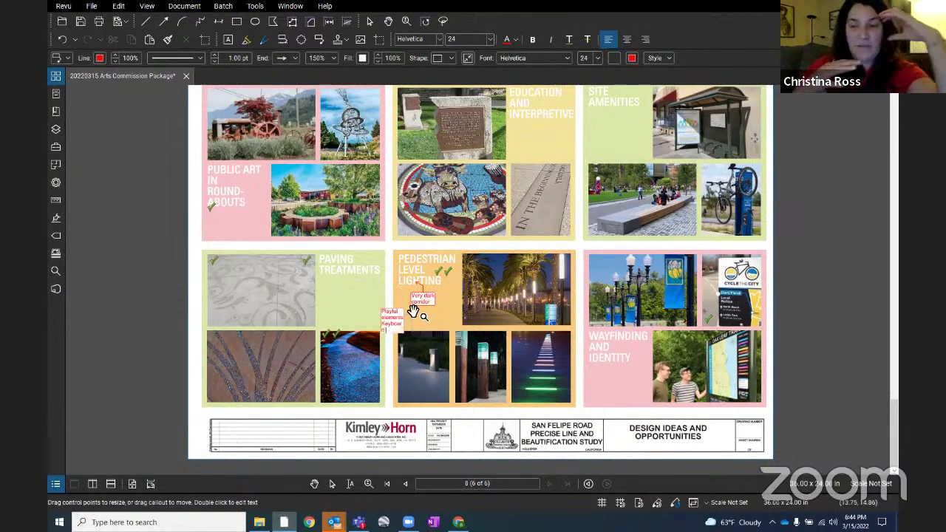
type("elements")
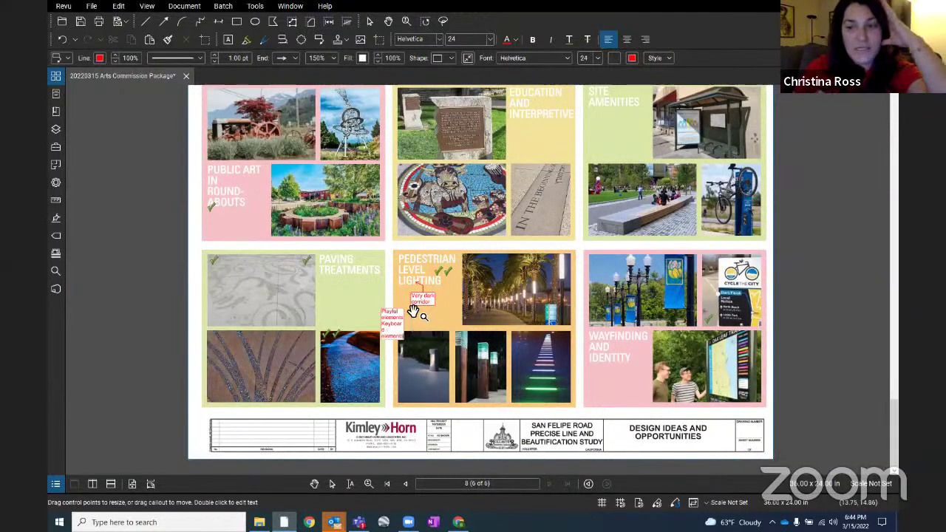
- Widen the "Playful elements / Keyboard elements" callout box so its text wraps onto fewer lines
left_click(399, 329)
left_click_drag(379, 338, 362, 323)
key("Escape")
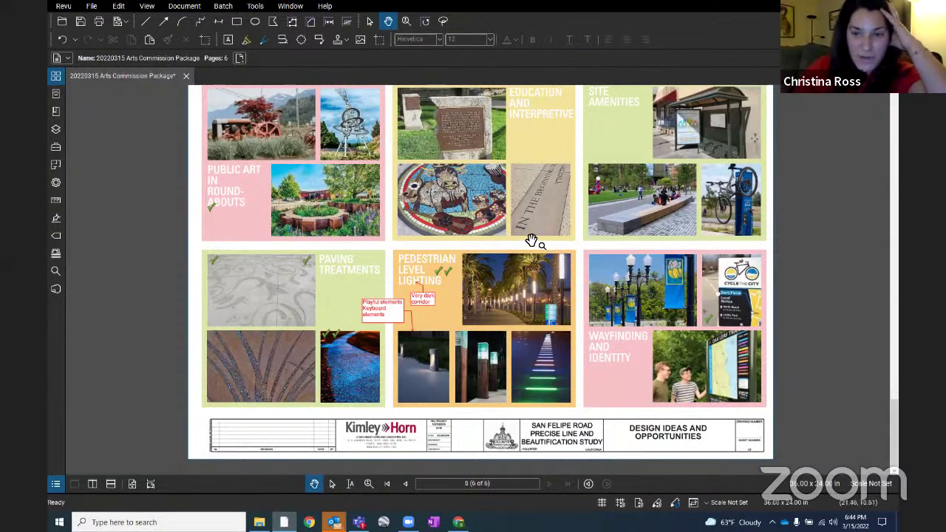
- Add a callout reading "Trees and Overhangs" at the lower edge of the lighting photos, with its arrow on the Kimley-Horn title block
key("q")
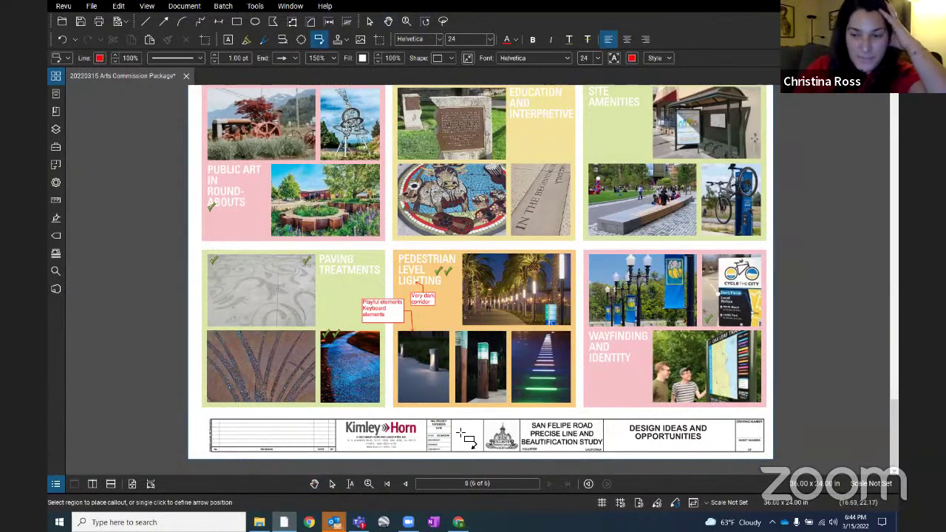
left_click(437, 400)
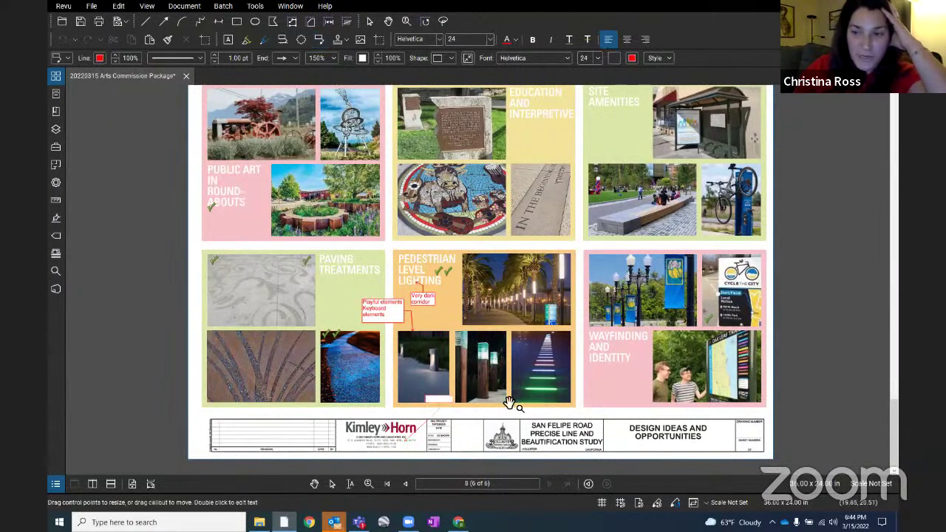
type("Trees and c")
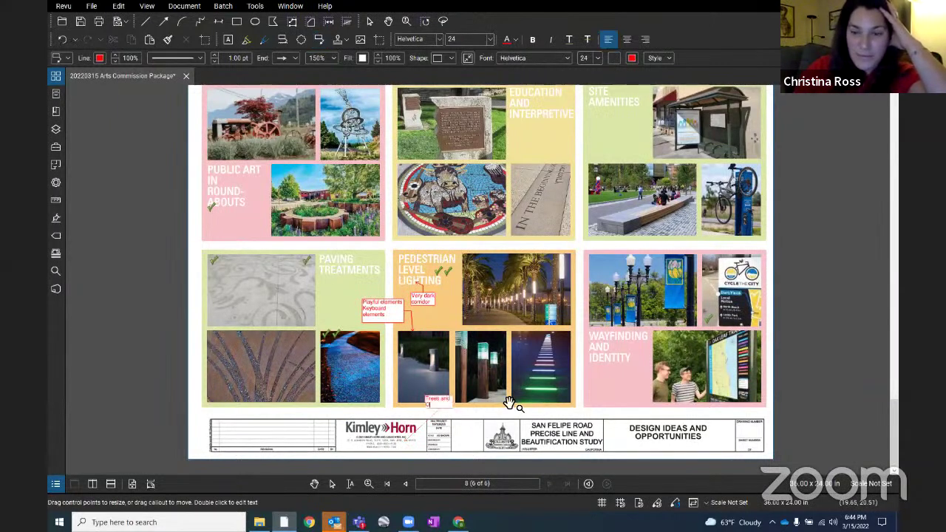
key("BackSpace")
type("Overhang")
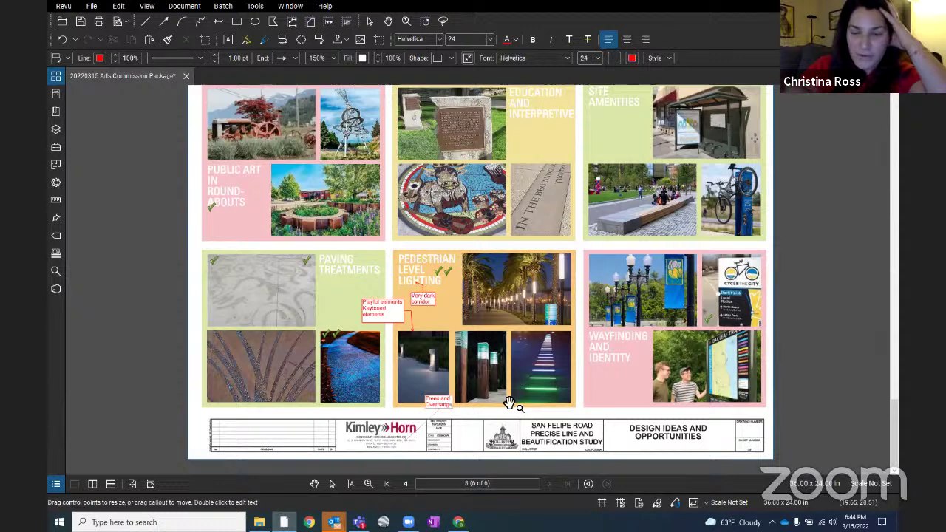
left_click(509, 436)
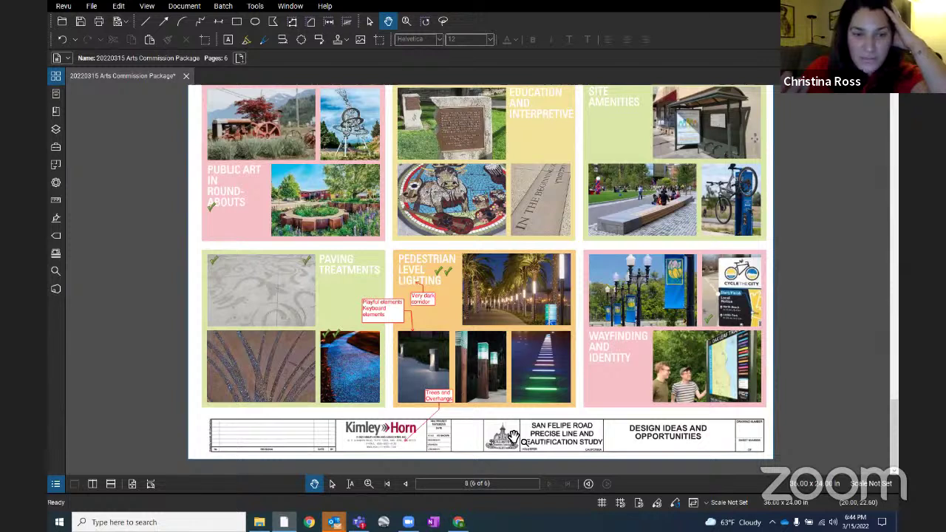
- Stamp a check mark beside the Public Art in Roundabouts heading and another below the Education and Interpretive heading
left_click(269, 170)
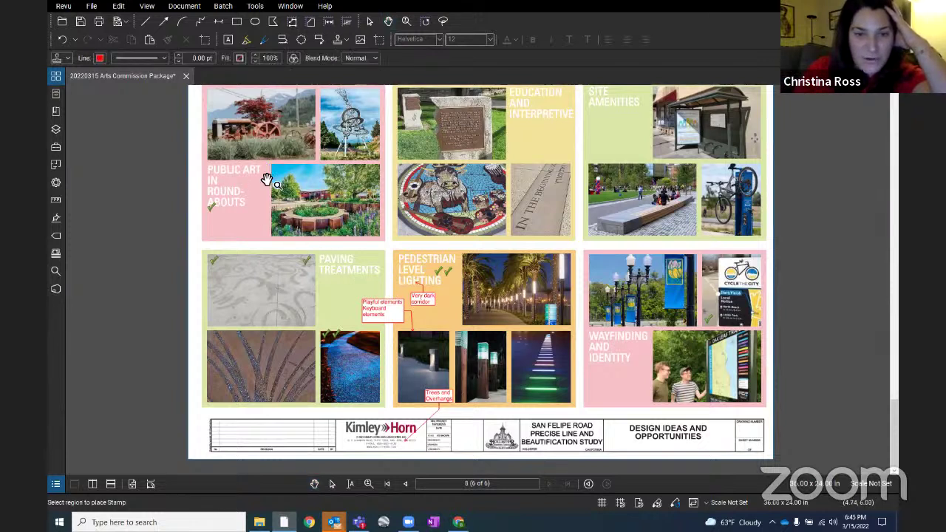
left_click(267, 187)
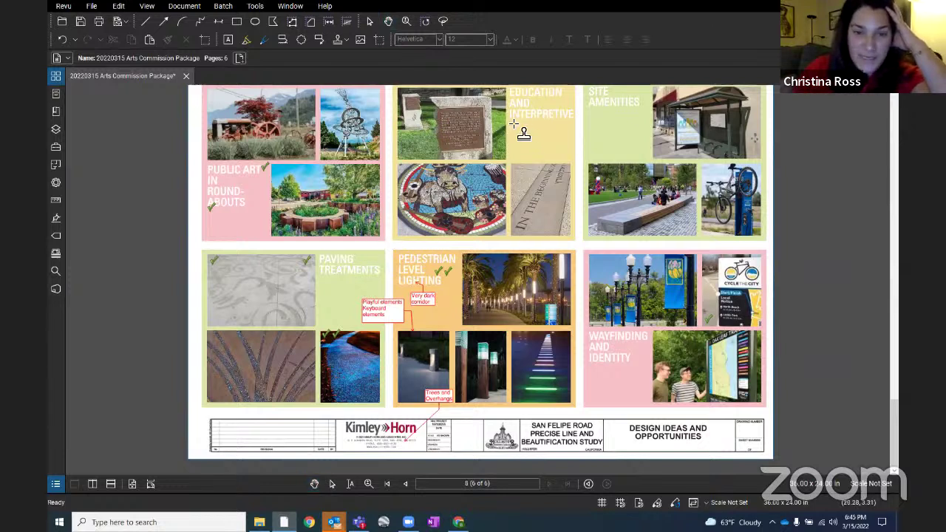
key("k")
key("Escape")
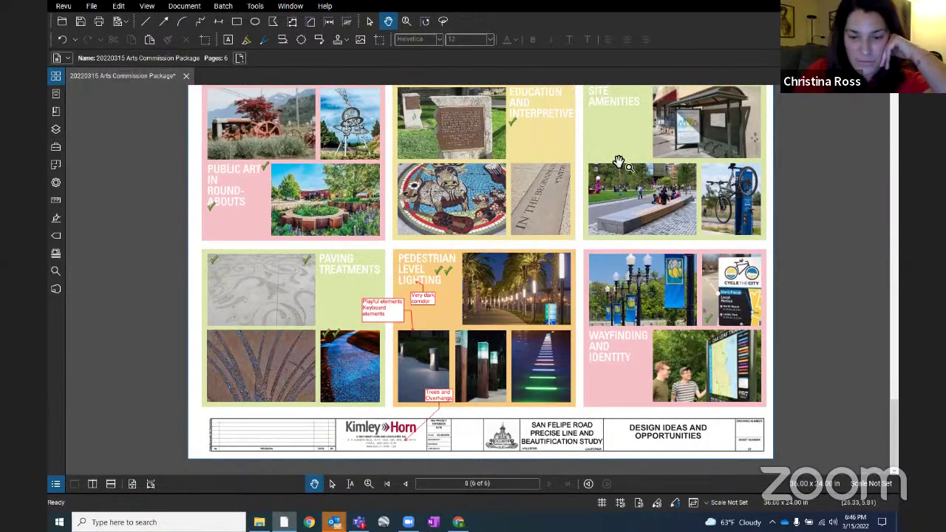
- Add a callout reading "Par Course?" below the Site Amenities heading, pointing at the long bench photo
key("q")
left_click_drag(596, 168, 606, 150)
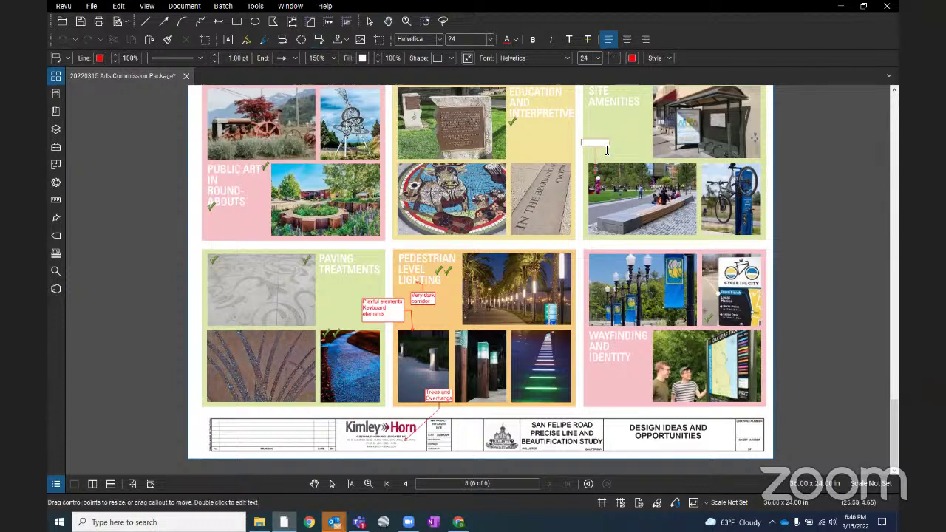
type("Par Cou")
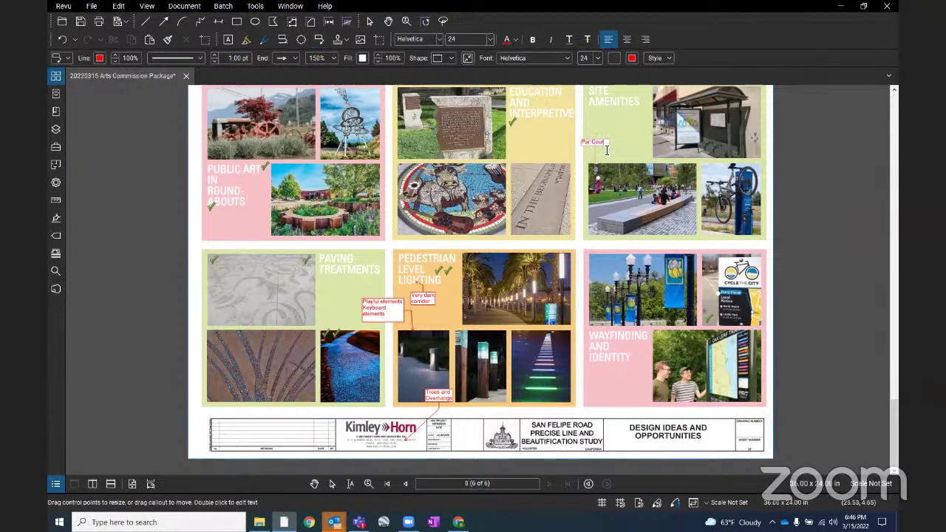
type("rse?")
left_click(625, 150)
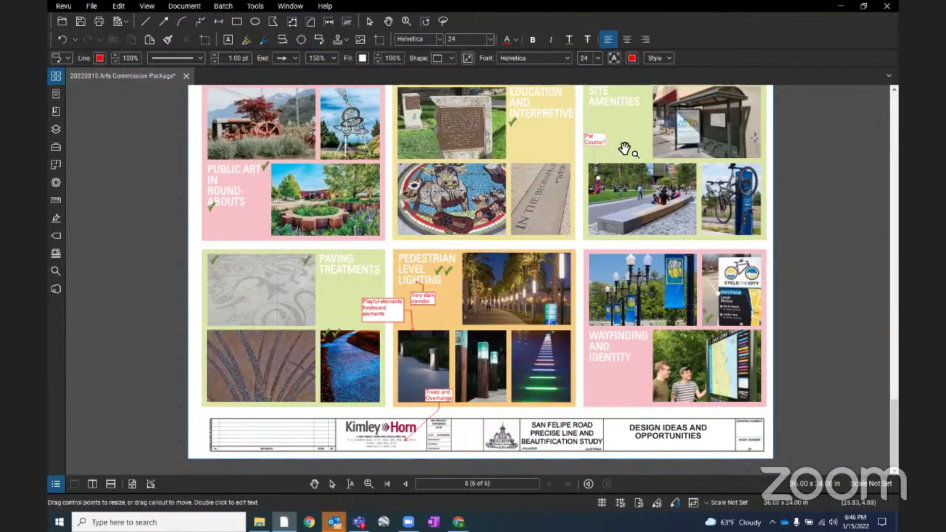
left_click(624, 151)
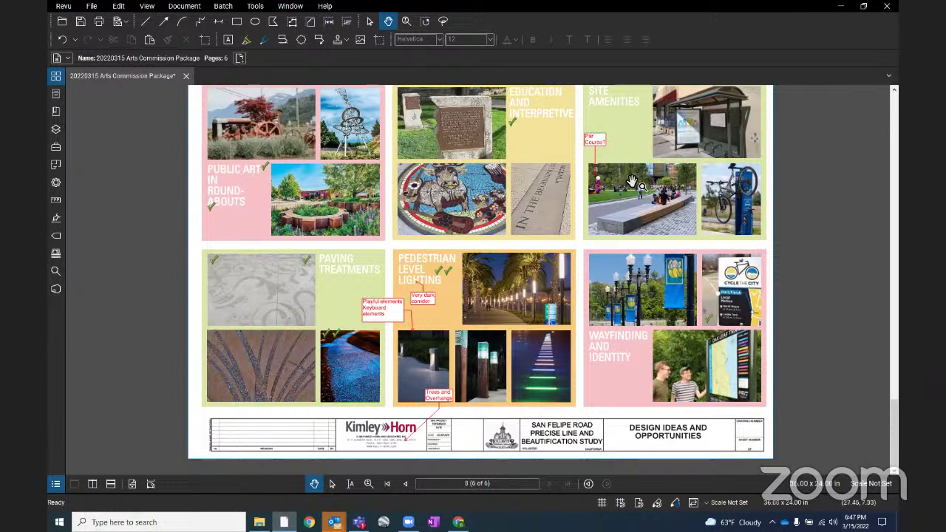
- Add "artistic elements?" as a new line in the "Par Course?" callout
left_click(605, 146)
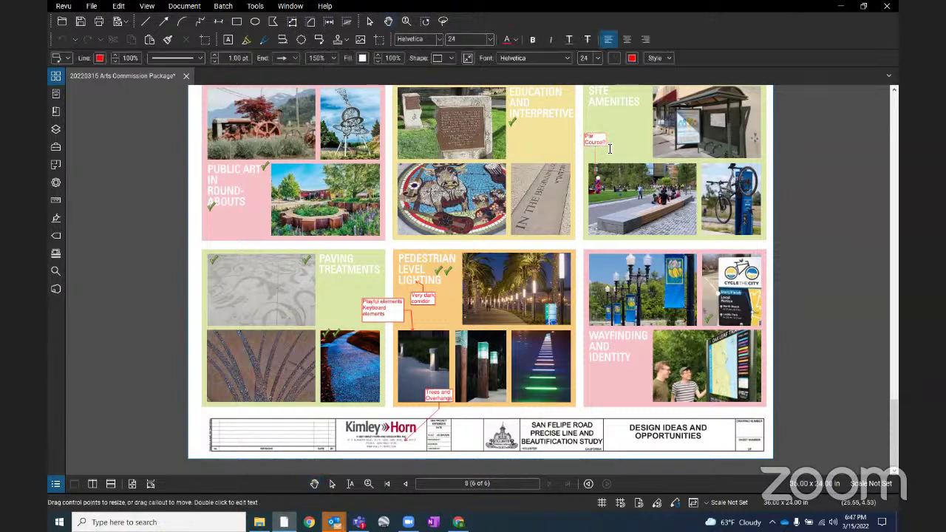
key("Return")
type("art")
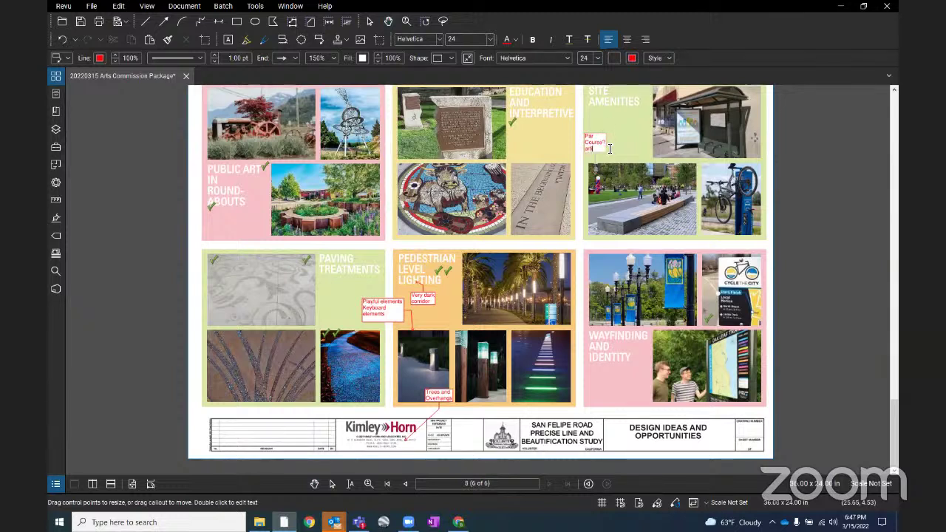
type("l")
type("tisti")
type("c elements")
left_click(632, 147)
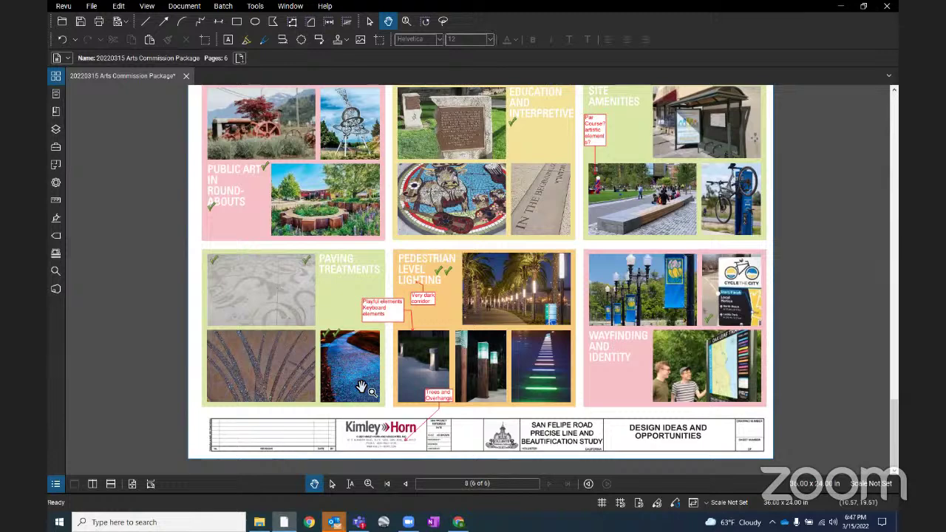
- Add a callout reading "Interactivity" below the paving photos, pointing at the revision table, and widen its box to fit the word
left_click(303, 422)
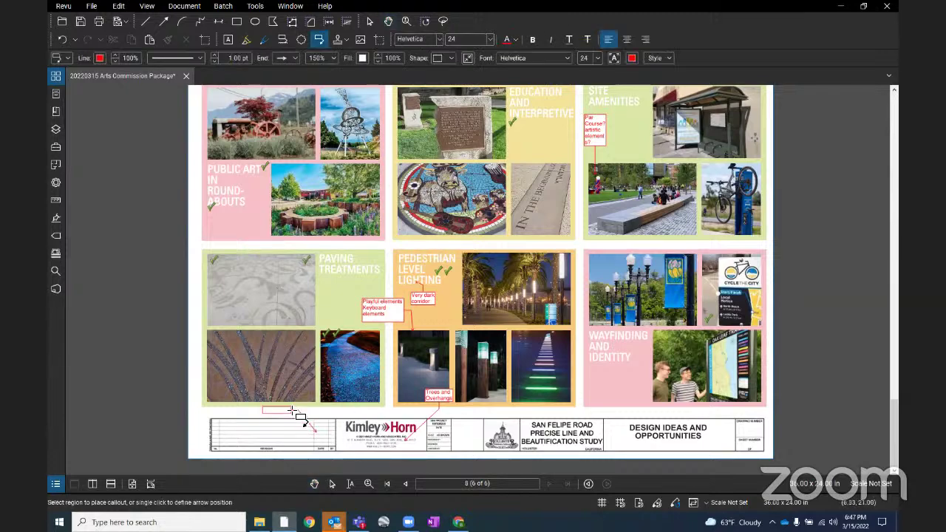
type("Interact")
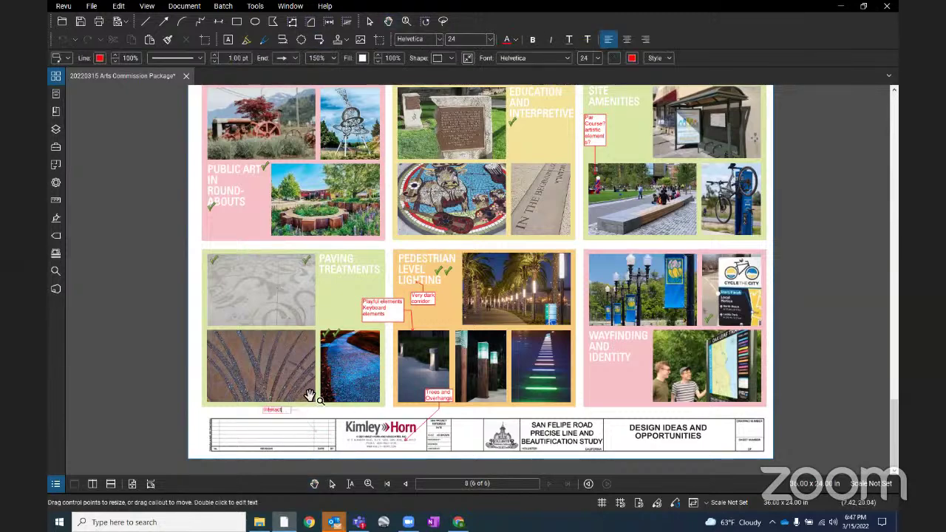
type("ive")
key("Escape")
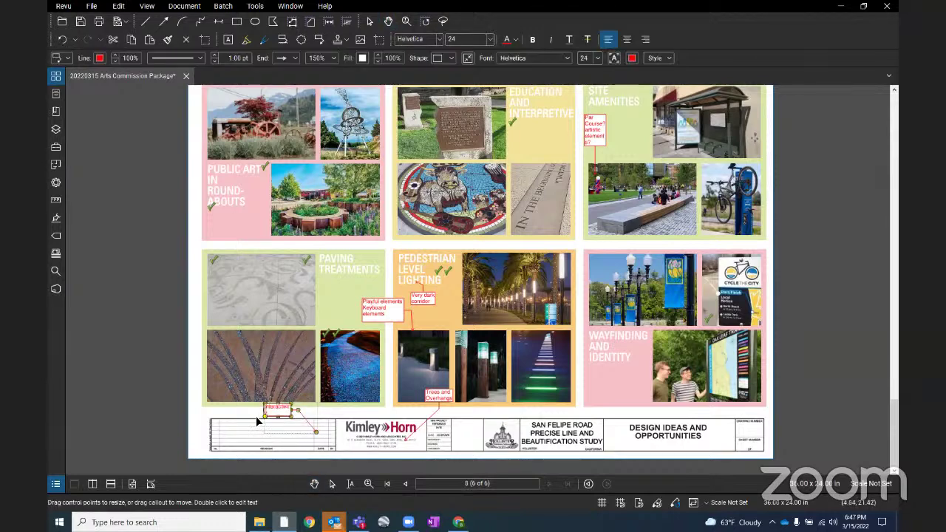
left_click_drag(256, 416, 248, 413)
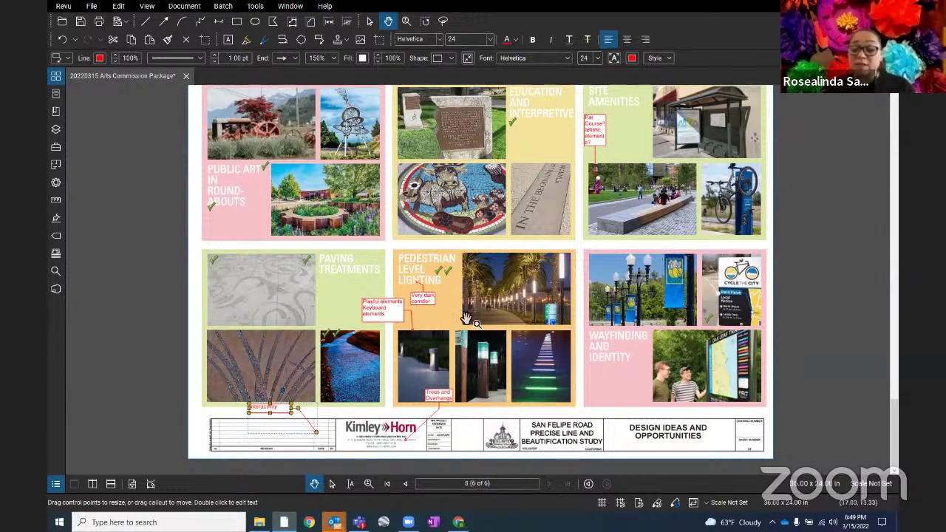
- Add the line "Balance with maintenance" below a blank line in the "Interactivity" callout
double_click(287, 411)
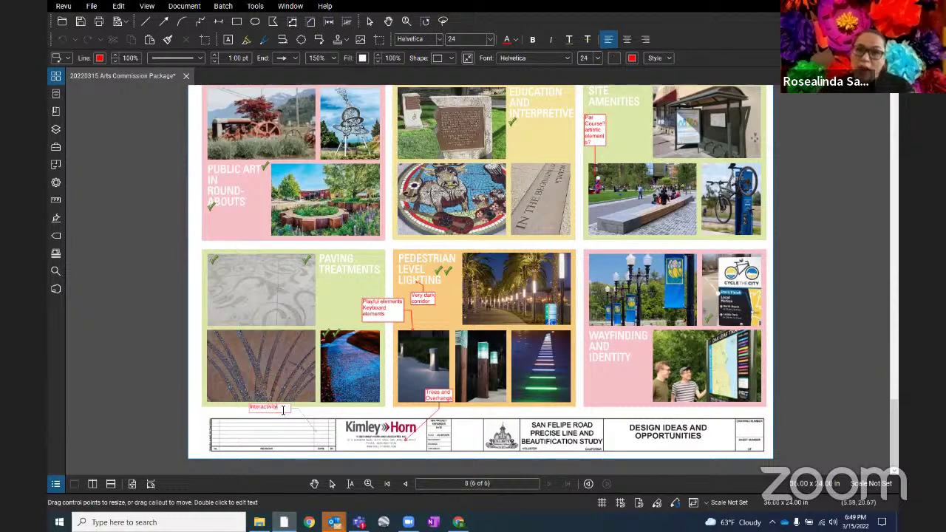
key("Return")
type("Palance with")
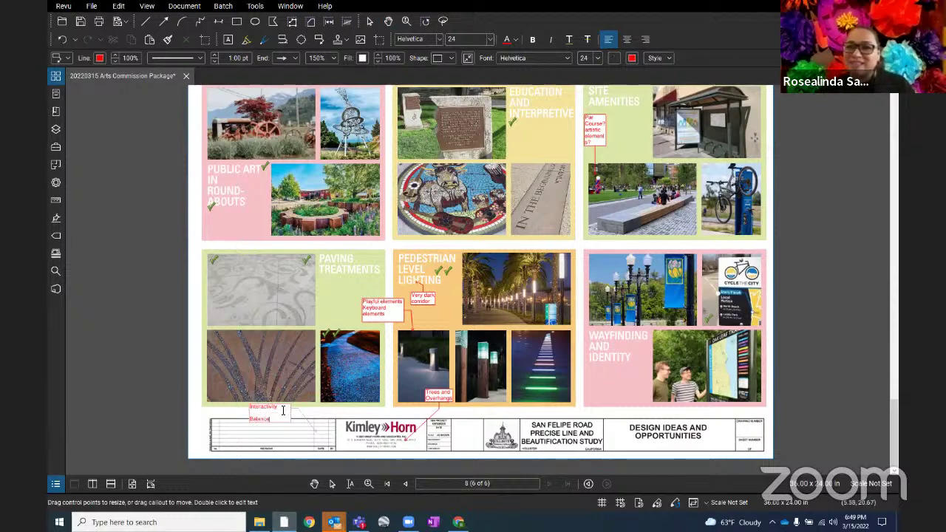
type(" maintenance")
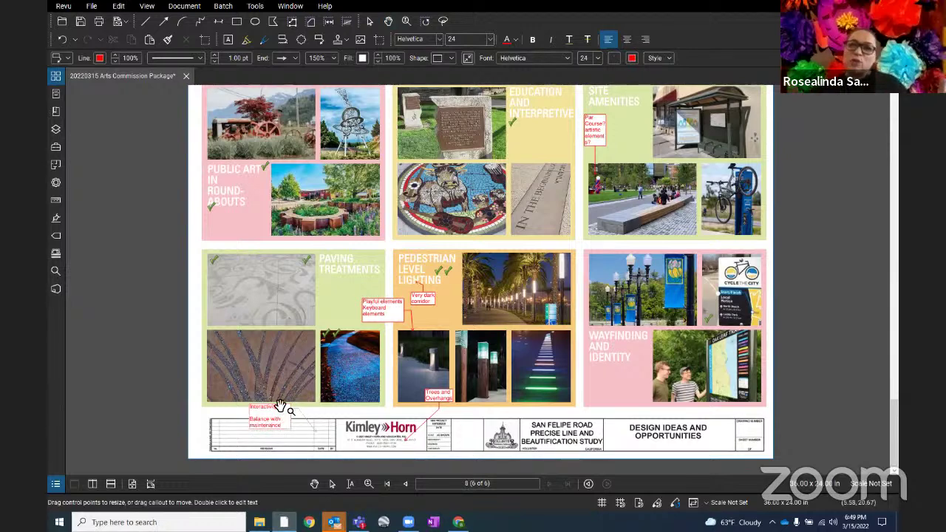
key("Escape")
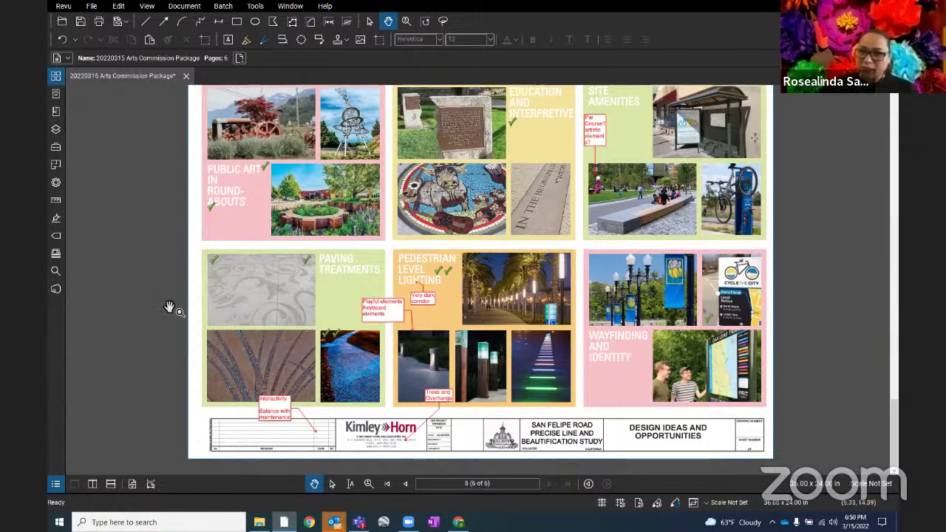
- Add a callout reading "Multi-use space" beside the "Interactivity" callout, pointing at the revision table
key("q")
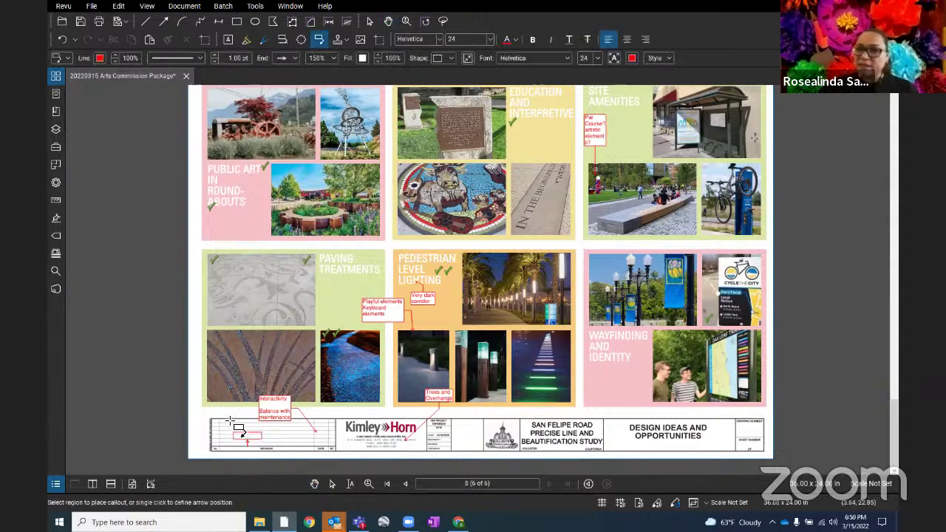
left_click(213, 408)
type("Mul")
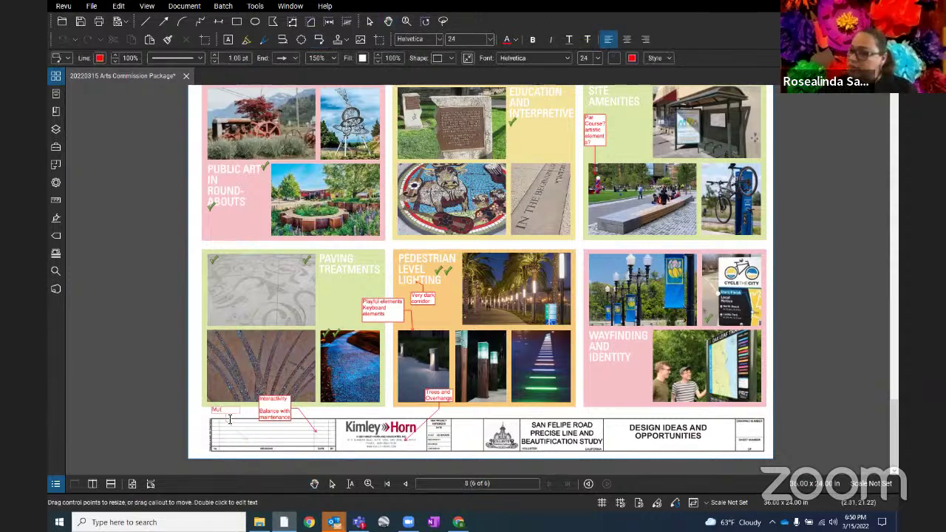
type("ti-")
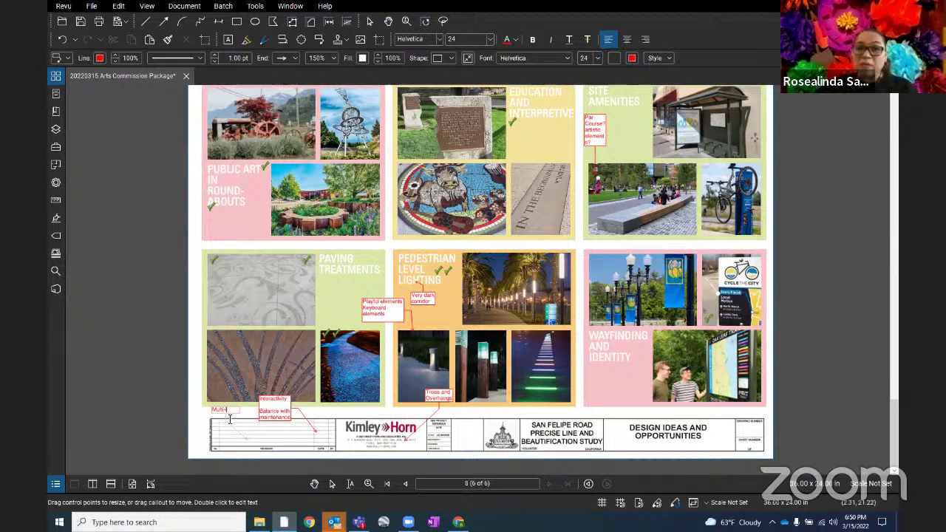
type("use spa")
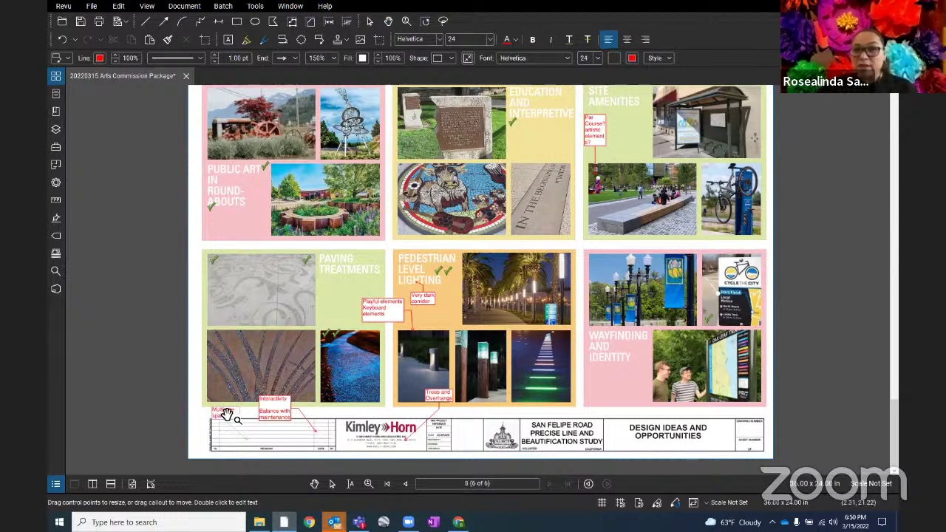
type("ce")
left_click(310, 314)
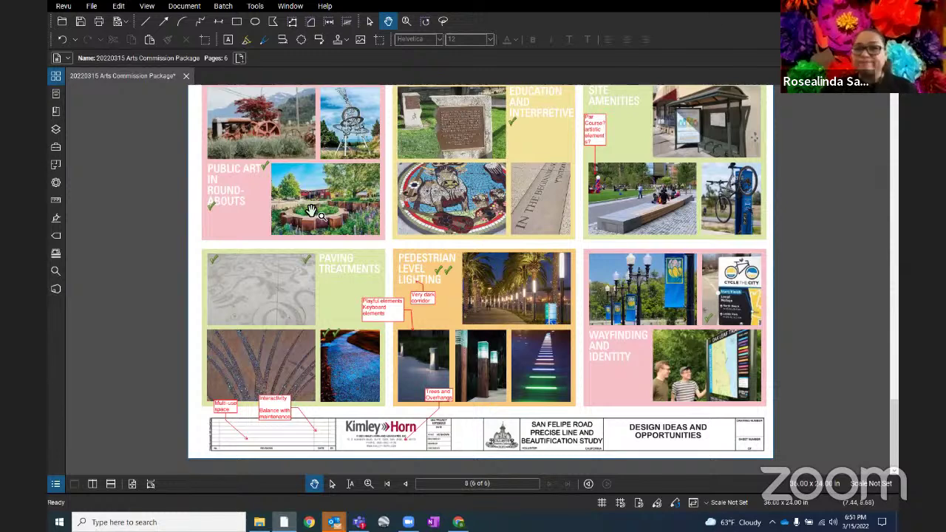
- Stamp a third check mark at the end of the Public Art in Roundabouts heading
key("h")
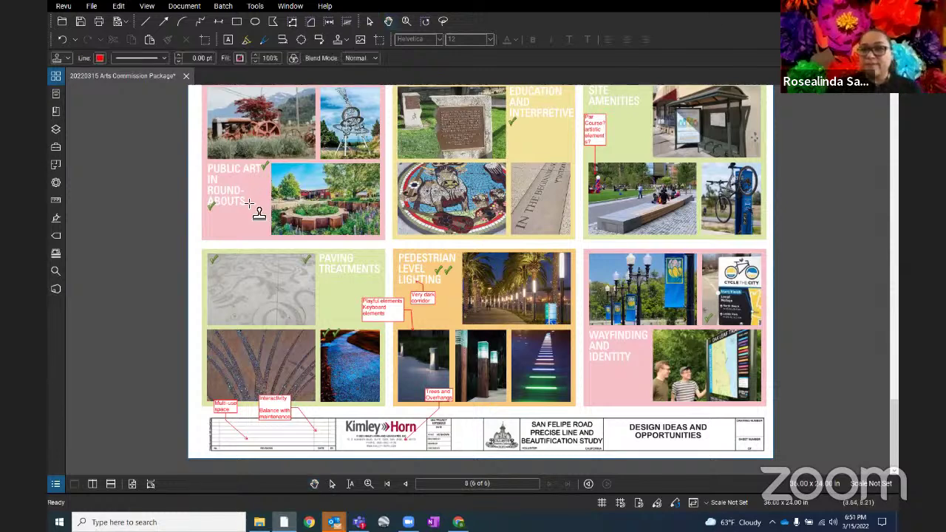
left_click(248, 201)
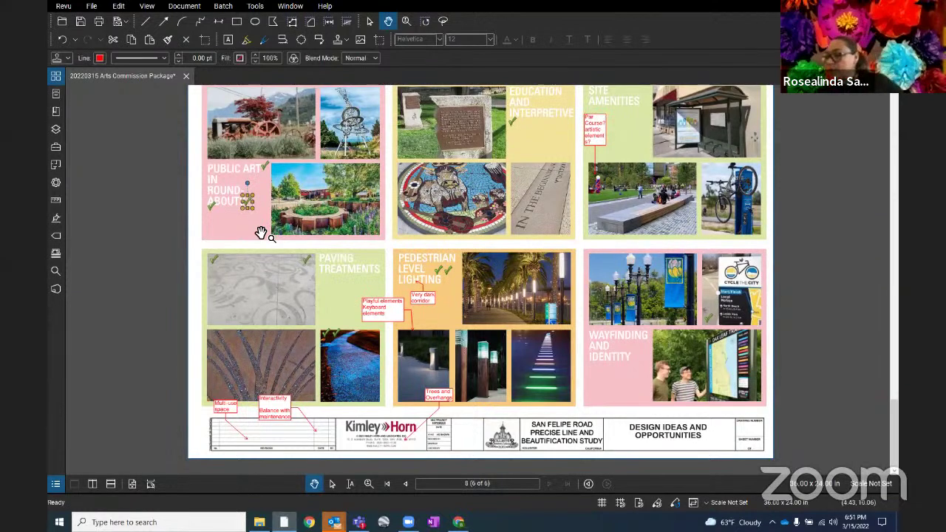
left_click(261, 234)
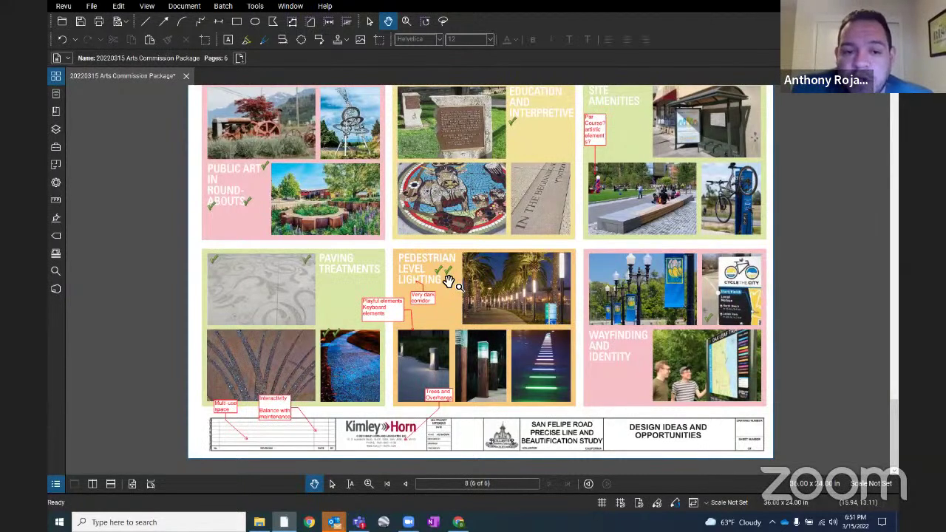
- Add a callout reading "Interest and Excitement" below the "Interactivity" callout, pointing at the revision table
key("t")
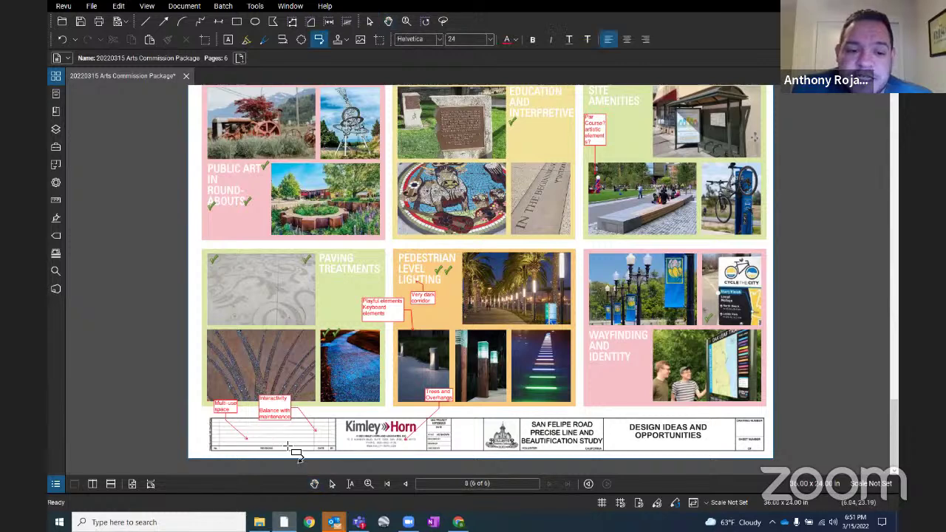
left_click_drag(288, 445, 275, 430)
type("In")
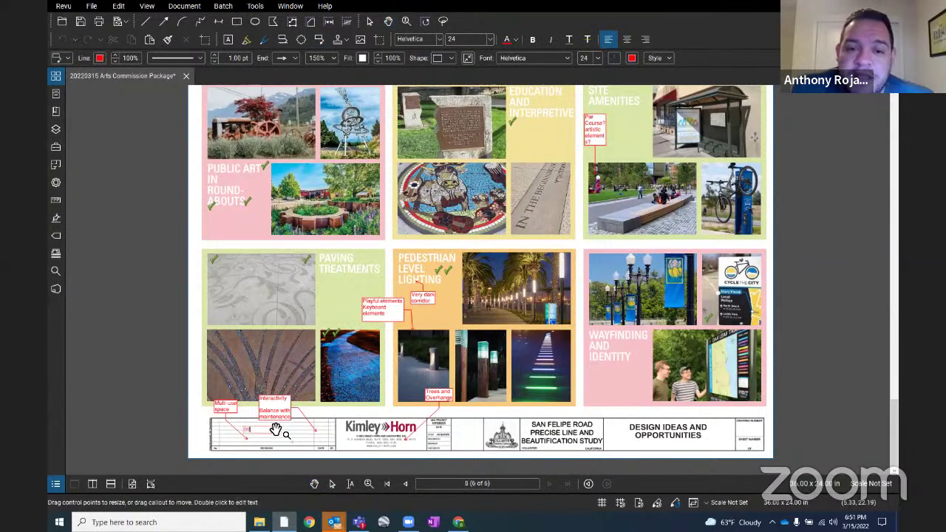
type("terest and Exc")
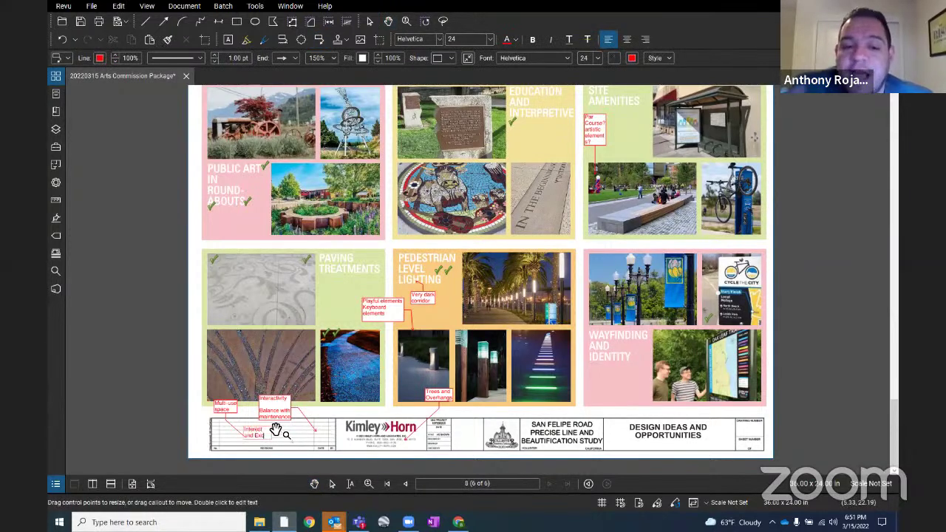
type("itement")
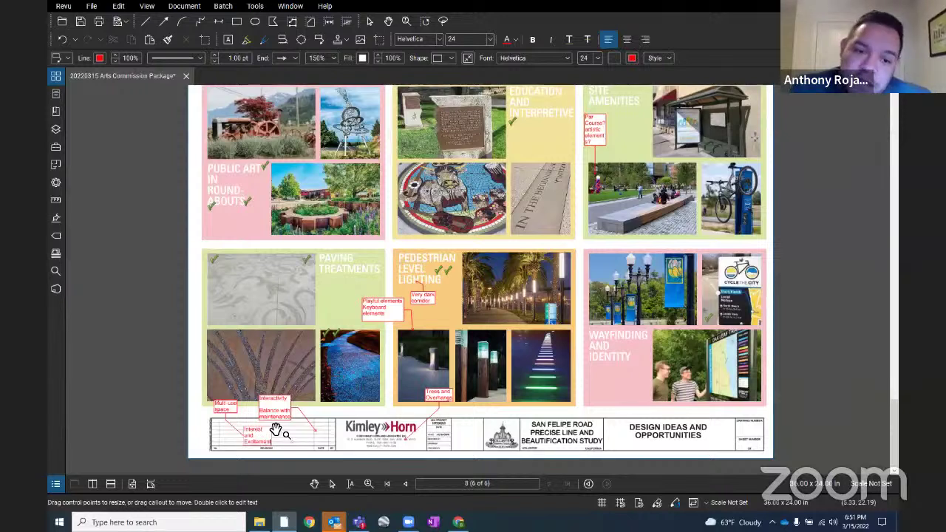
left_click(277, 439)
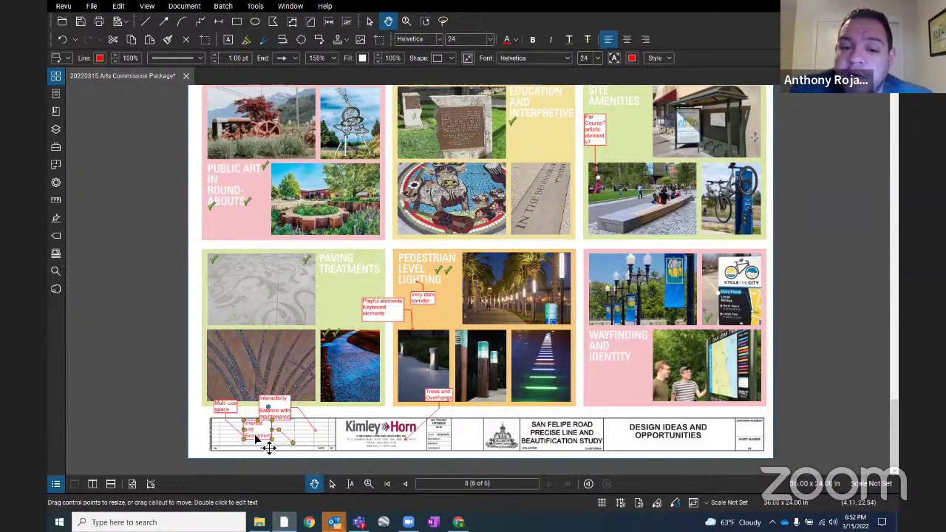
left_click(747, 260)
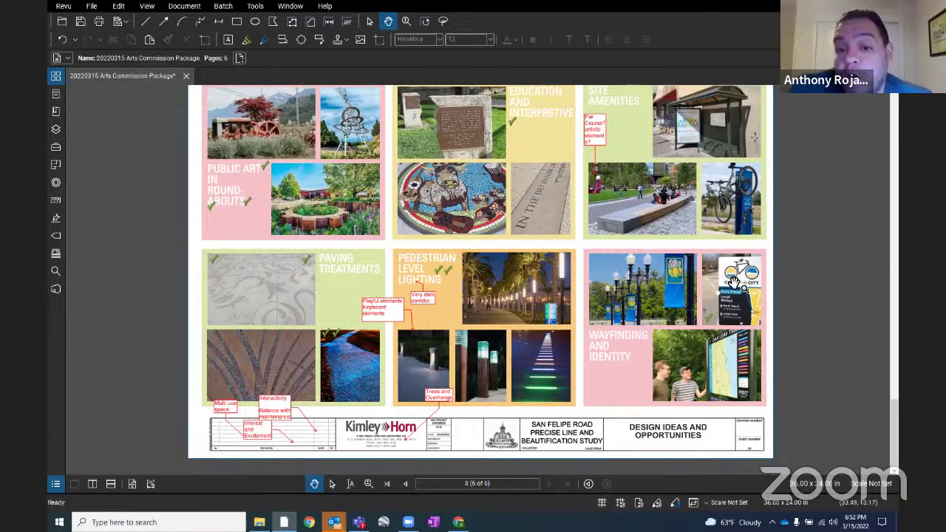
- Add a callout reading "Start to finish" above the Cycle the City sign photo in Wayfinding and Identity, pointing at the sign
key("q")
left_click_drag(732, 296, 706, 250)
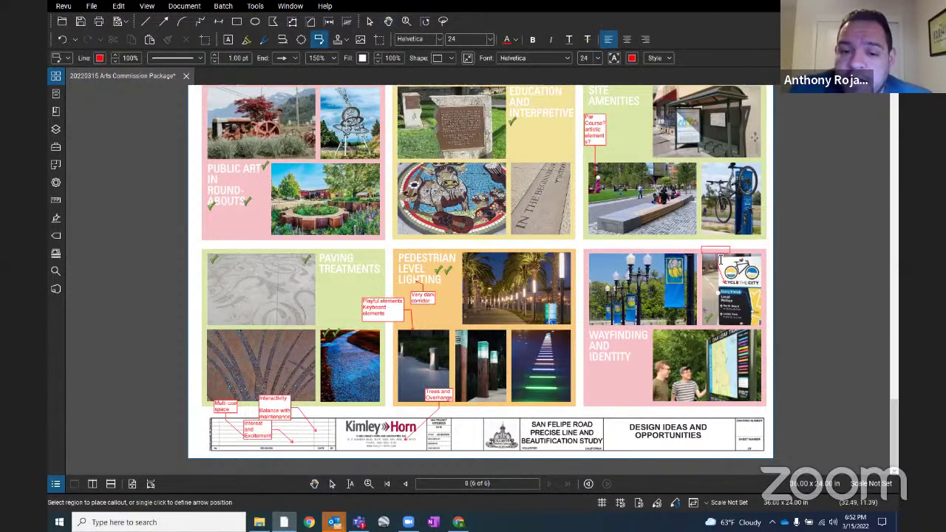
type("Start")
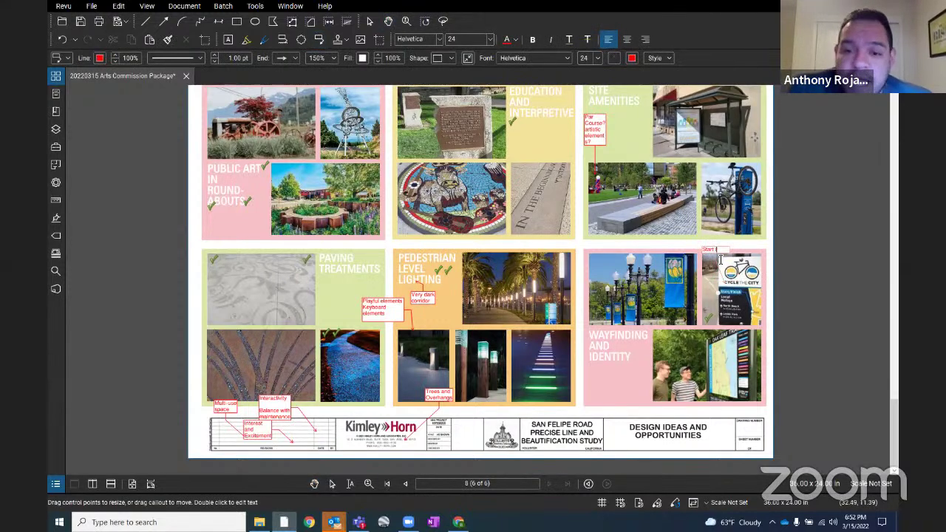
type(" to think")
key("BackSpace")
key("BackSpace")
key("BackSpace")
key("BackSpace")
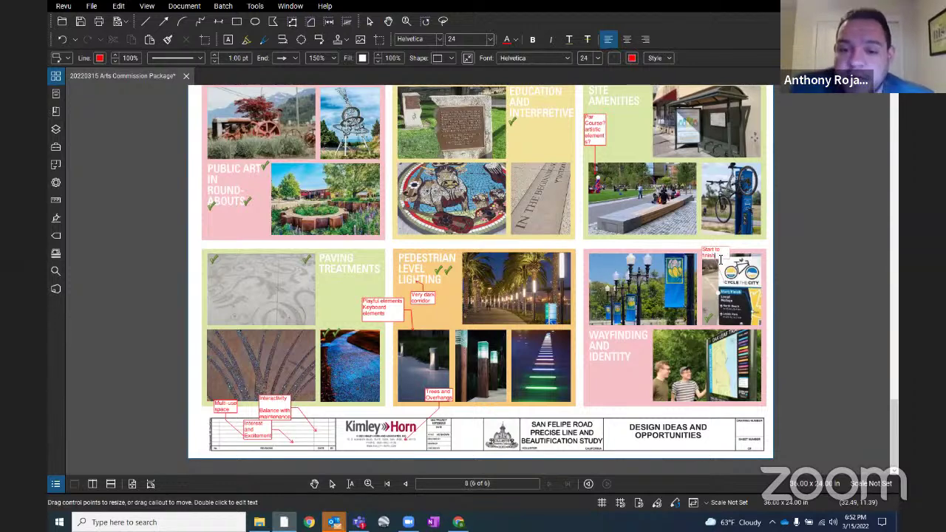
type("finish")
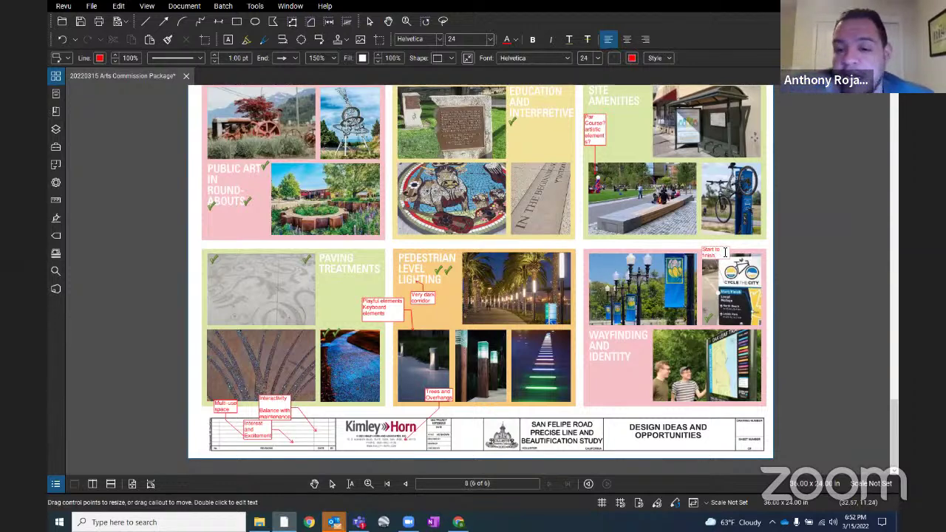
left_click(779, 245)
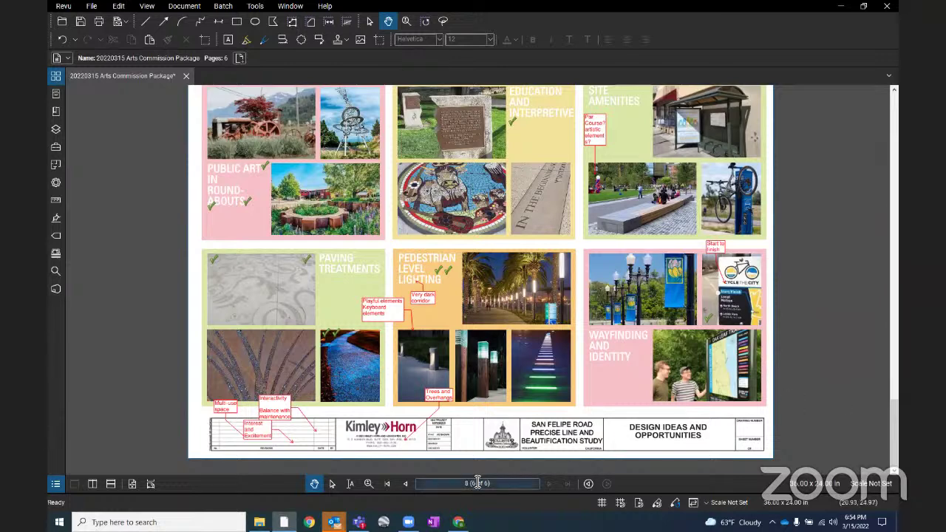
- Go back to the typical plan on page 4 and look over its roundabout layout and reference photos
left_click(406, 484)
left_click(405, 484)
left_click(406, 484)
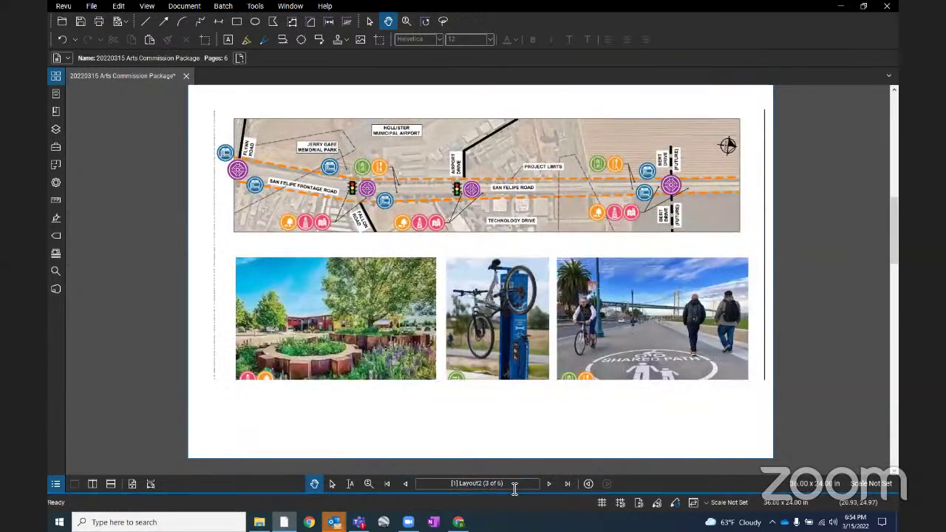
scroll(446, 214, "down", 1)
scroll(446, 214, "up", 3)
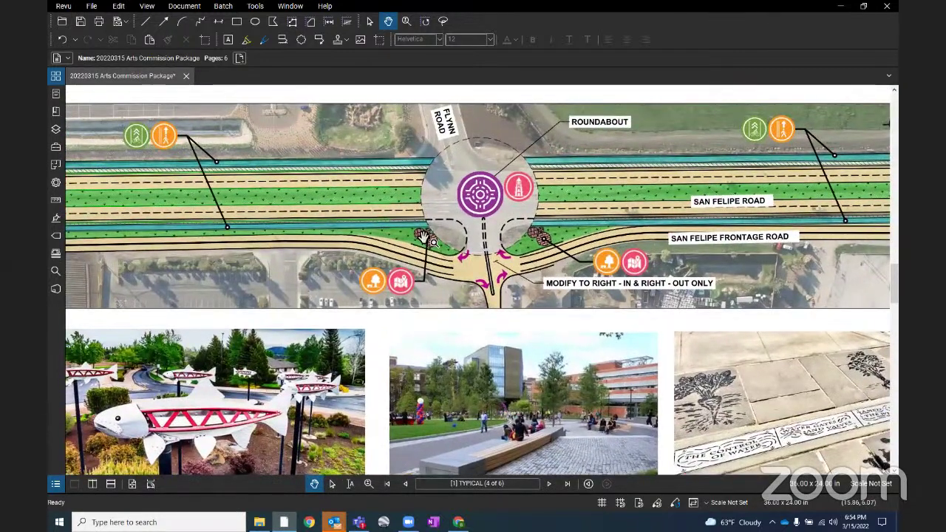
scroll(425, 238, "down", 2)
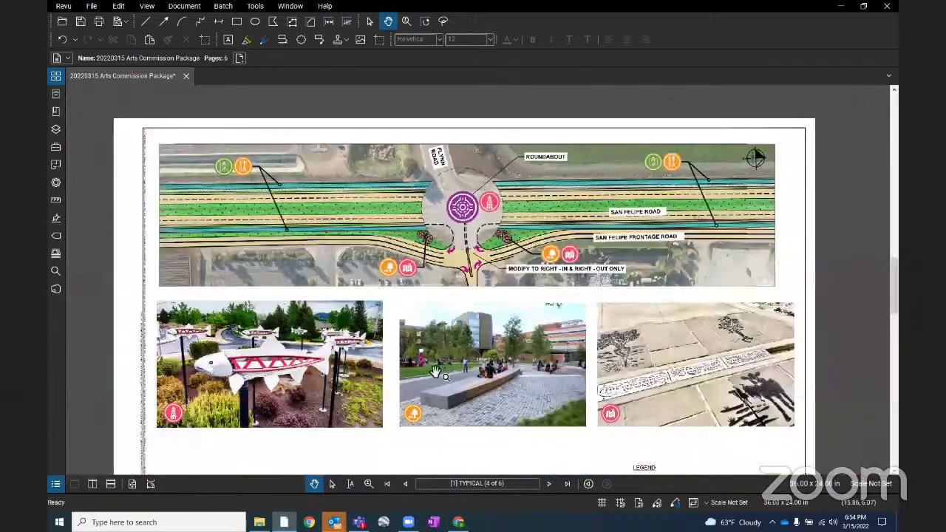
- Examine the San Felipe Road corridor map on page 3 around Jerry Gabe Memorial Park and Fallon Road
left_click(405, 484)
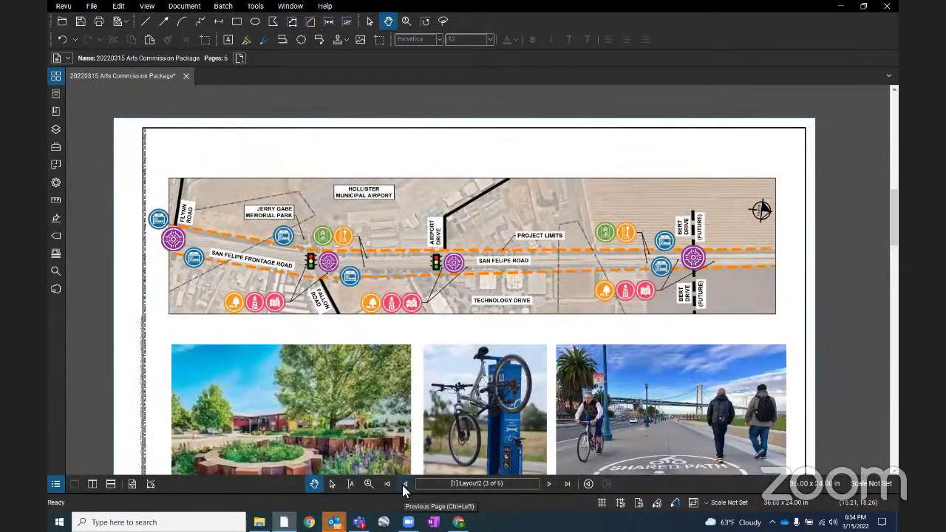
scroll(244, 207, "up", 2)
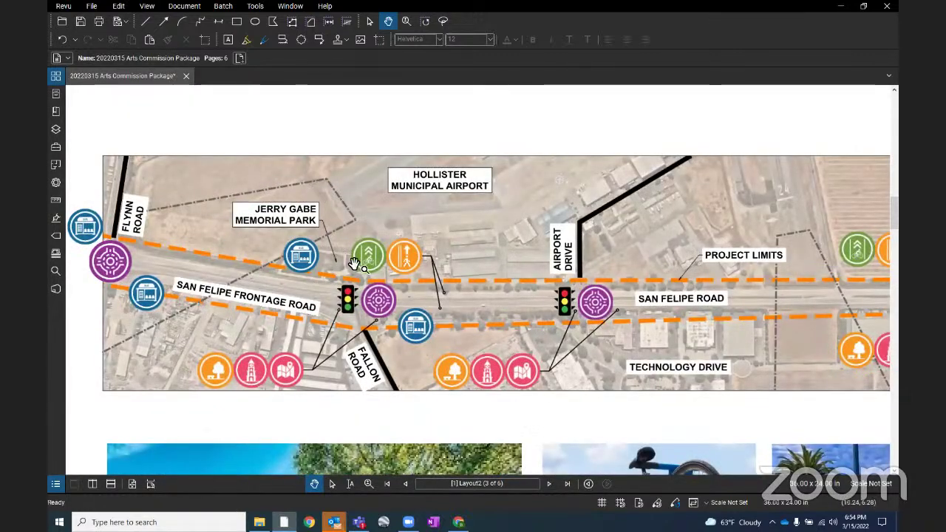
scroll(381, 275, "down", 1)
scroll(385, 278, "down", 1)
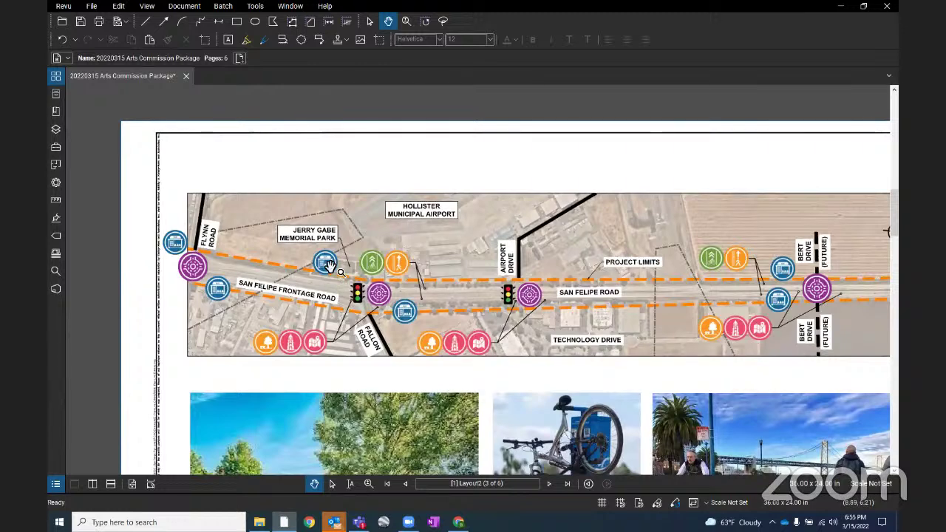
scroll(325, 265, "up", 2)
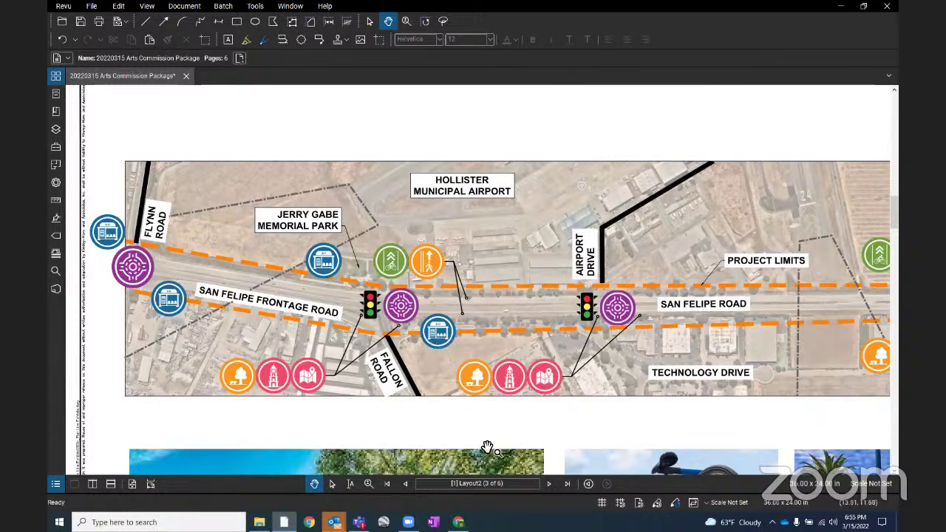
- Look over the typical section with frontage road on page 2 and the overall roundabout map on page 1
left_click(403, 488)
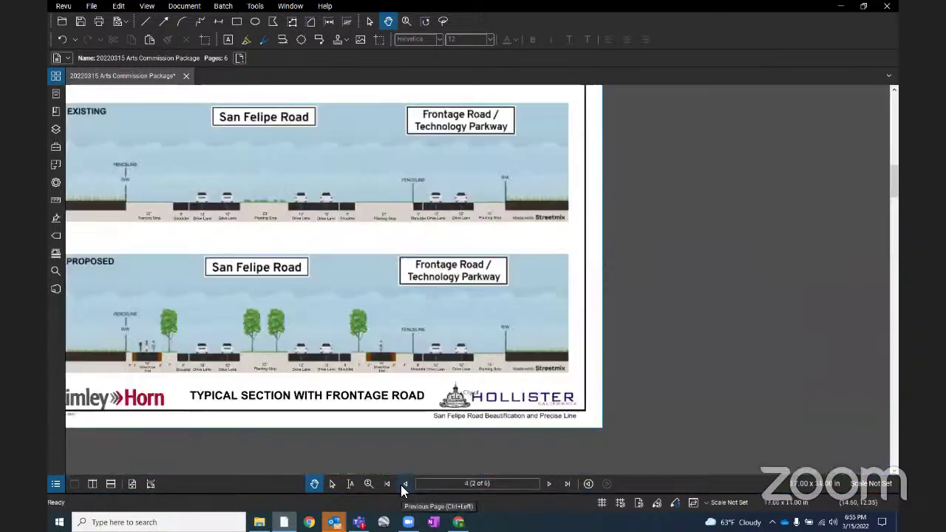
scroll(384, 388, "down", 2)
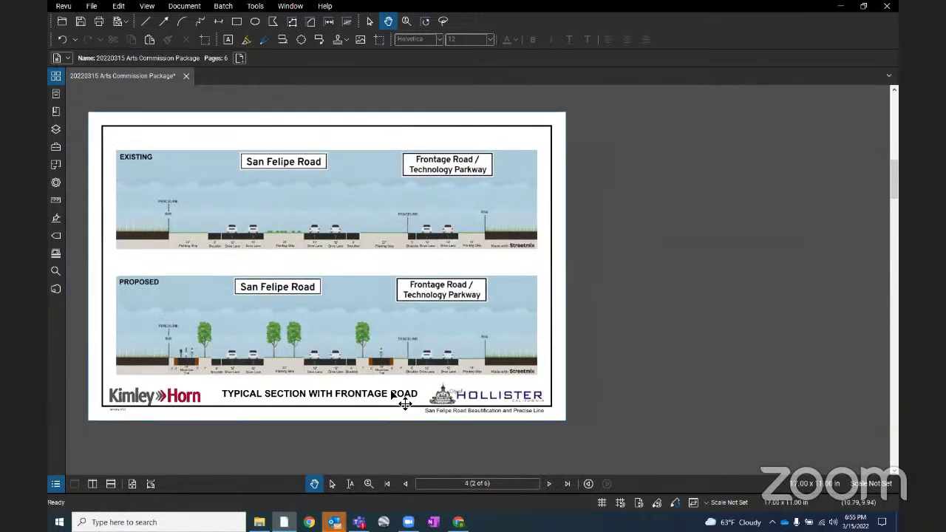
scroll(445, 372, "up", 2)
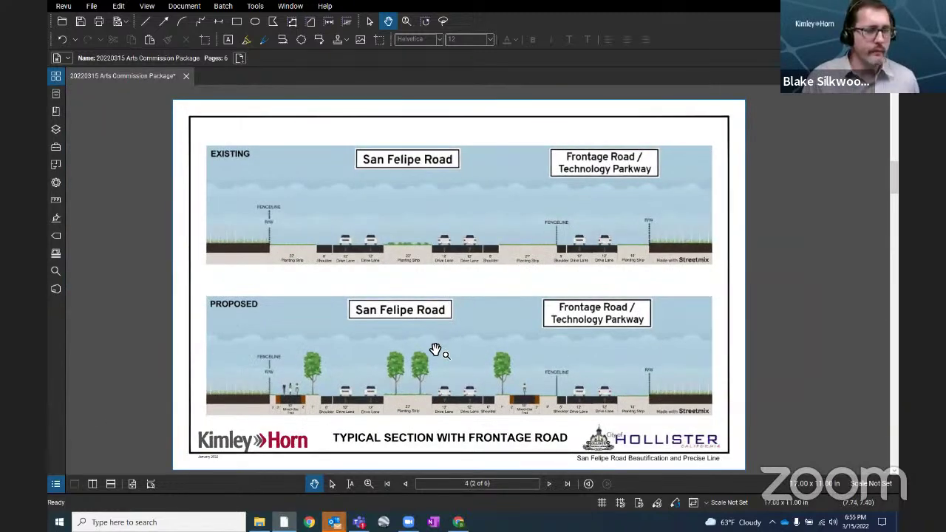
left_click(406, 484)
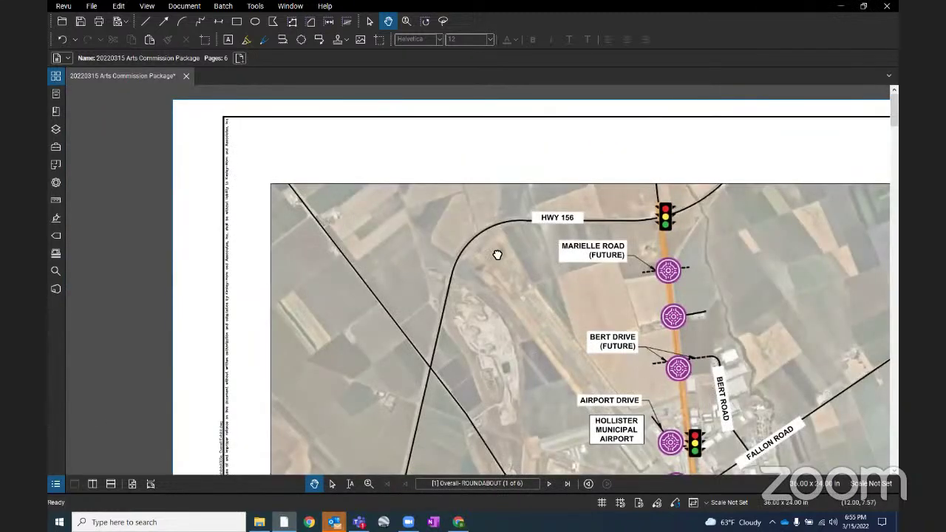
scroll(498, 253, "down", 5)
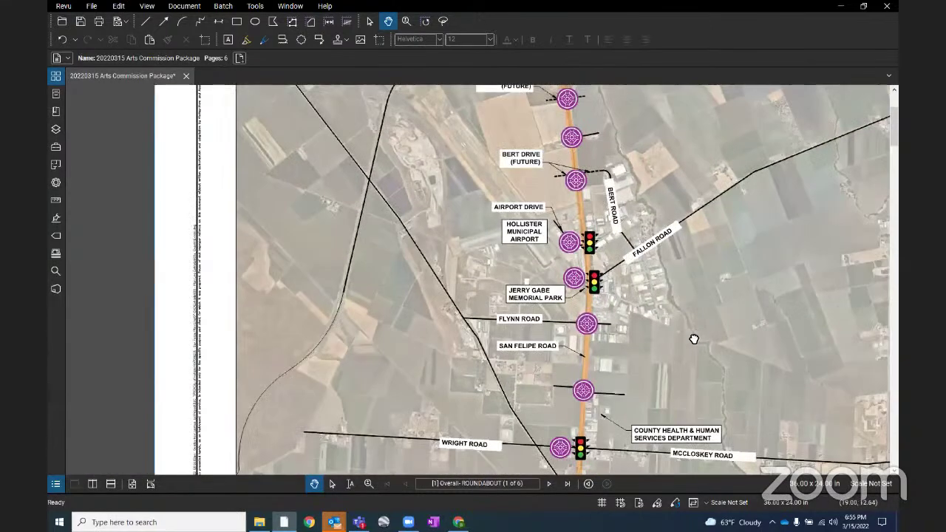
left_click_drag(693, 339, 662, 345)
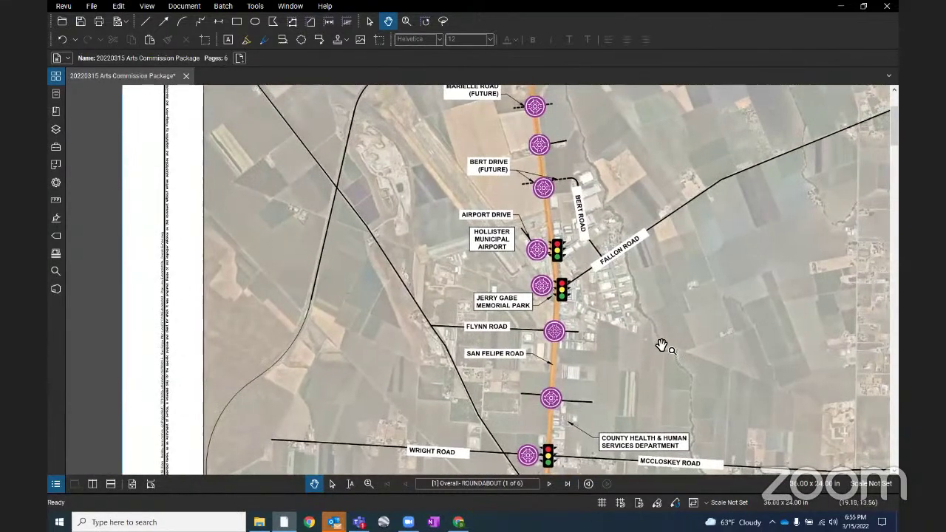
scroll(661, 345, "down", 1)
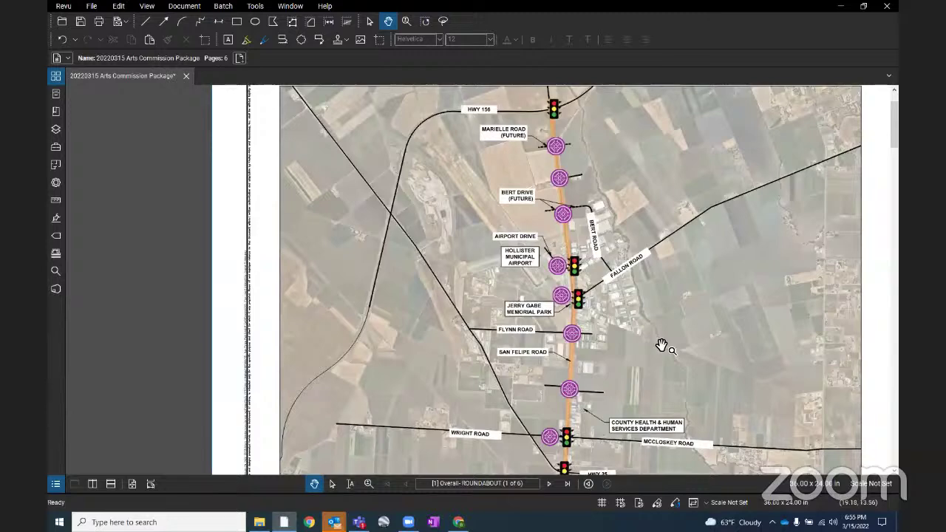
- Go forward through the corridor sheets to page 4 and examine the Flynn Road roundabout plan up close
left_click(549, 483)
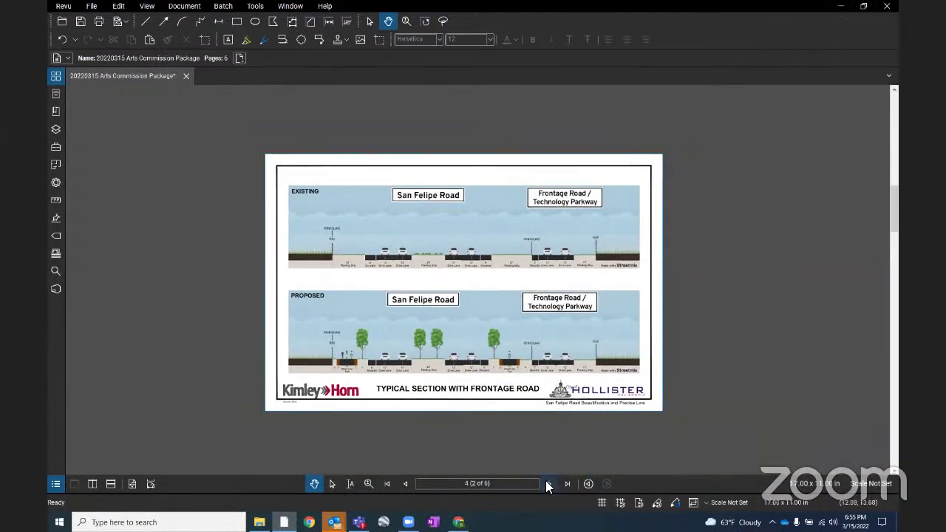
left_click(548, 483)
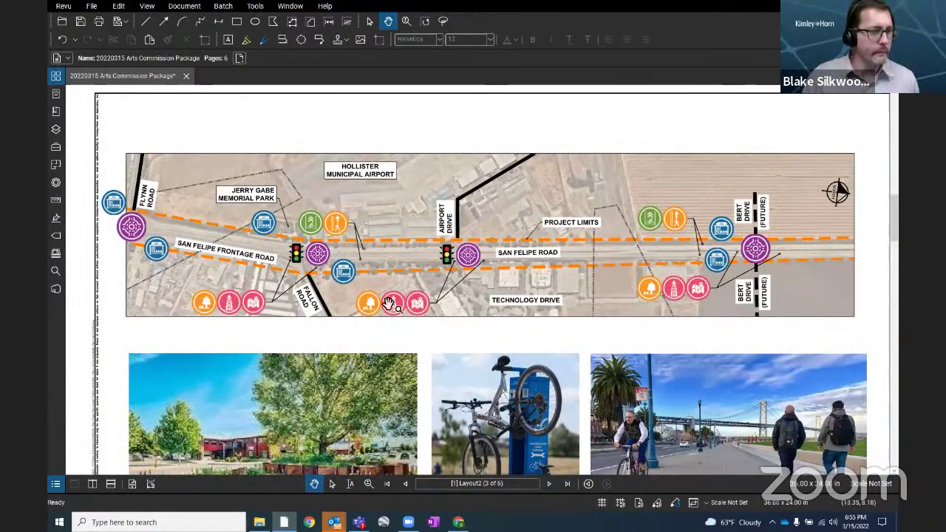
left_click(547, 484)
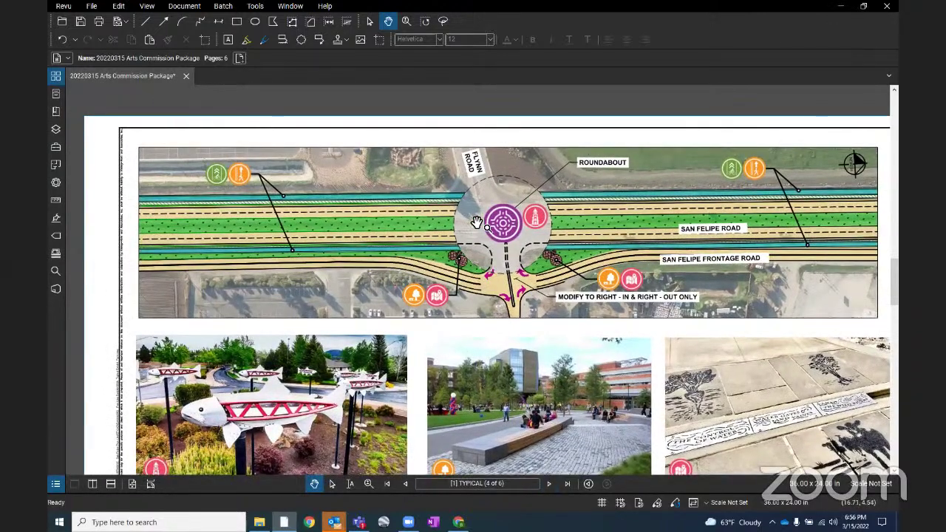
scroll(476, 222, "up", 2)
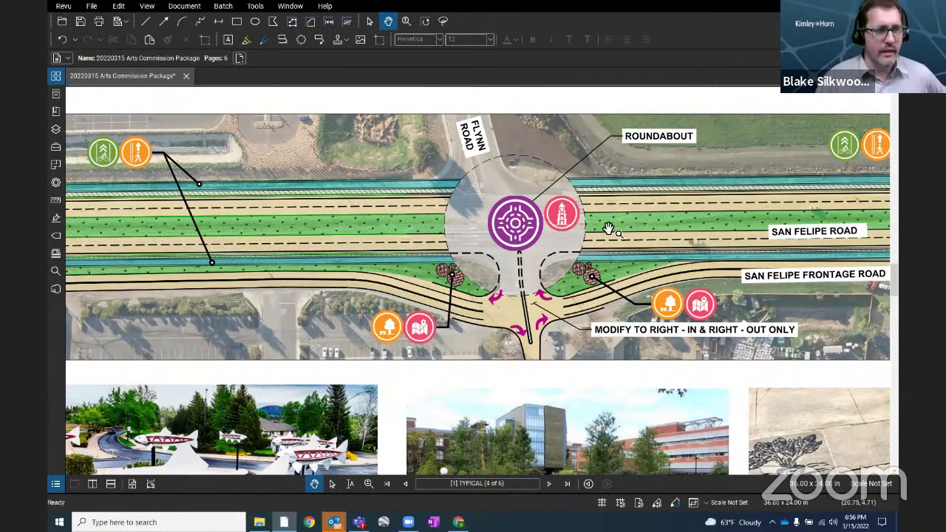
scroll(396, 260, "up", 3)
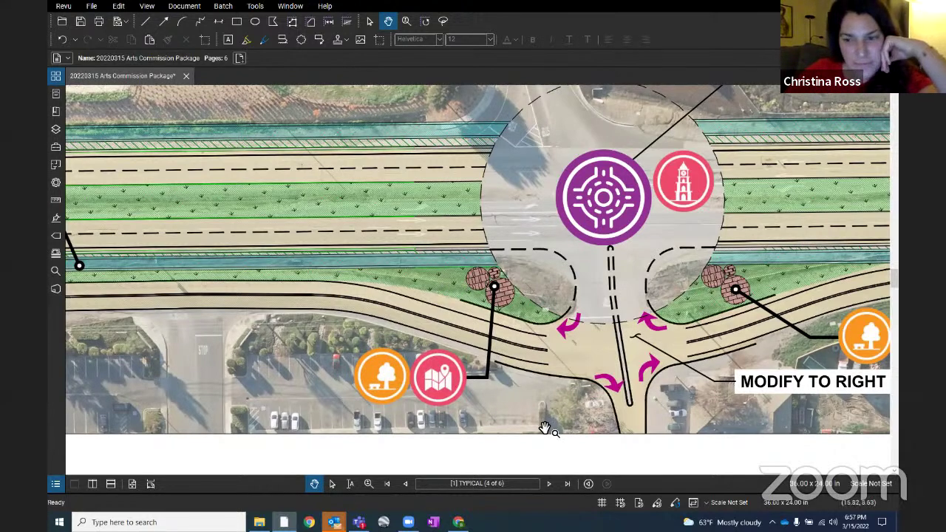
scroll(548, 412, "down", 1)
scroll(548, 412, "down", 1)
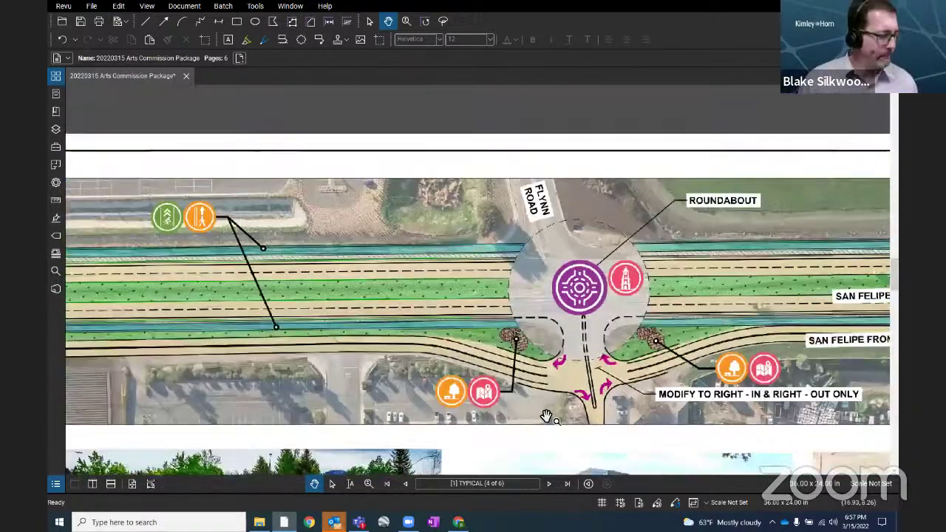
- On the design ideas sheet, page 6, add a callout reading "Downtown Napa - Light show" just below the blue glowing path photo
left_click(553, 484)
left_click(553, 484)
scroll(598, 274, "down", 2)
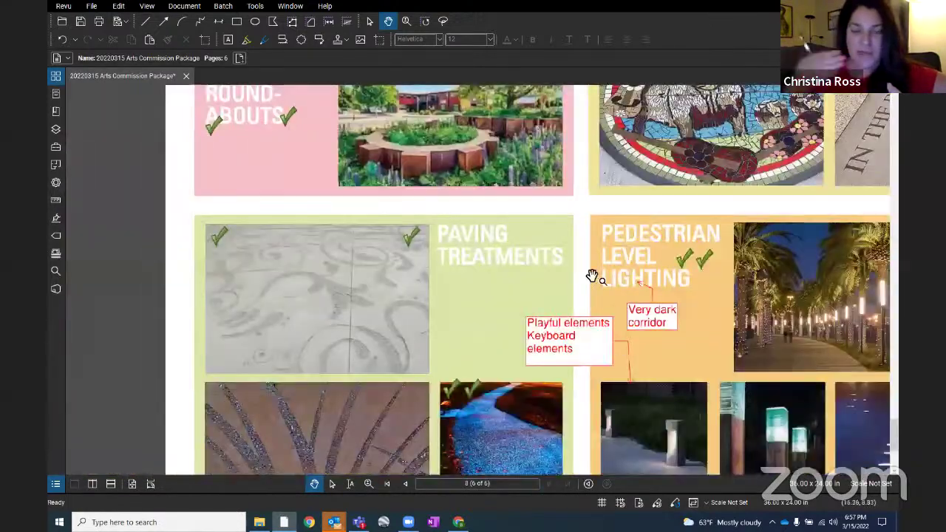
scroll(566, 396, "up", 1)
key("q")
left_click(582, 410)
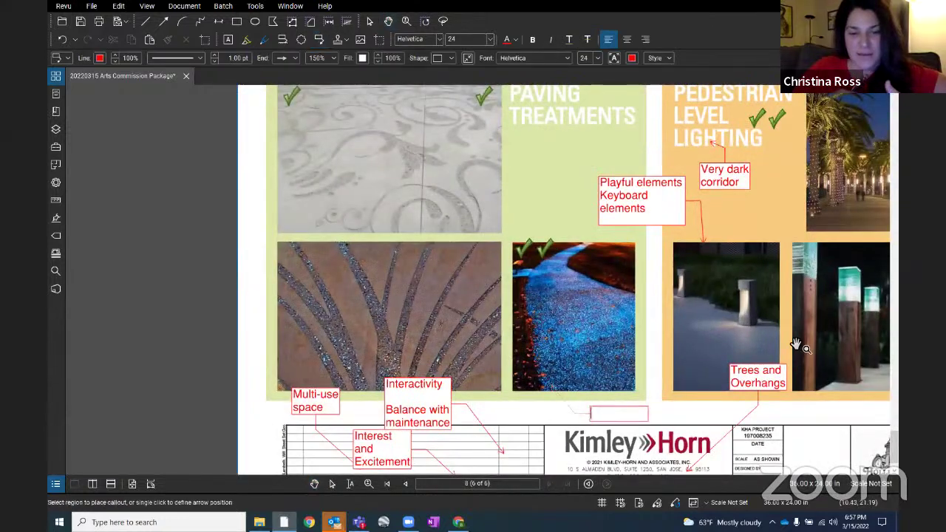
type("Downtown Napa")
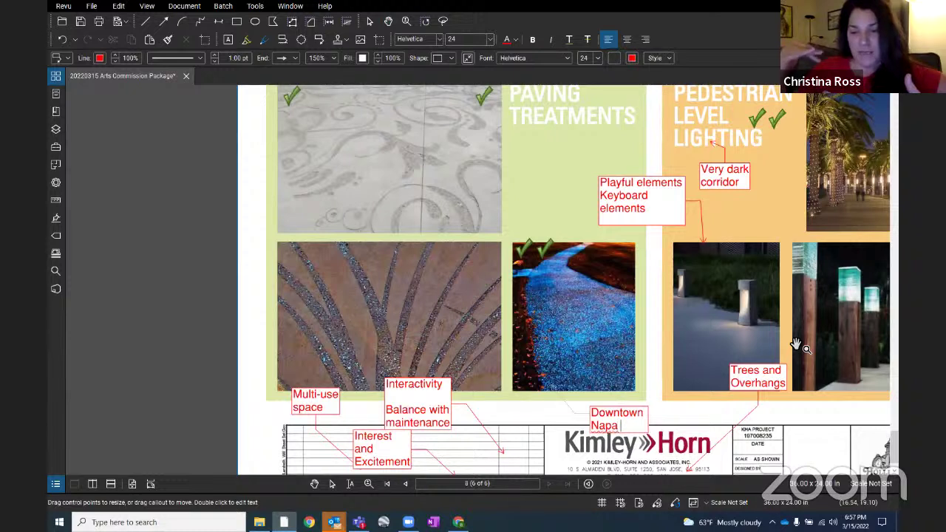
type(" - Light show")
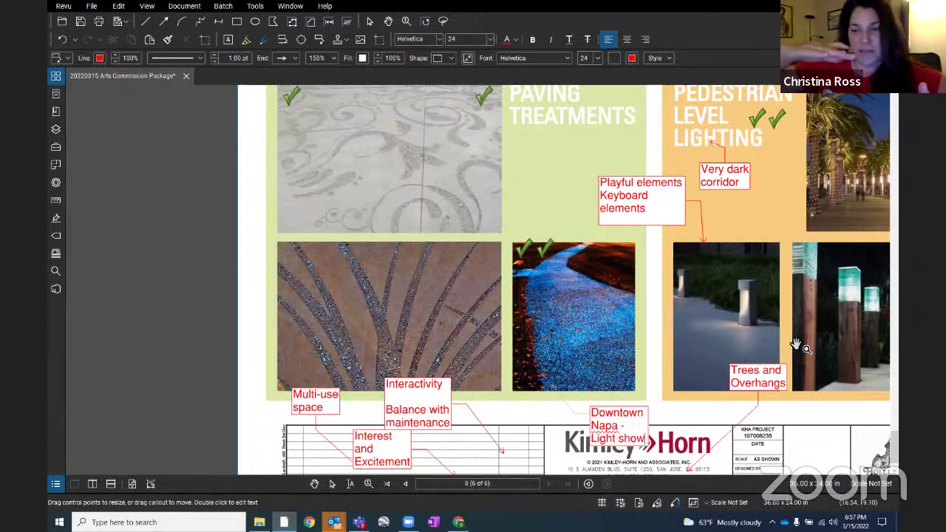
- Extend the callout below the blue glowing path photo to read "Downtown Napa - Light show? + Amphitheater" and widen its text box
type("?")
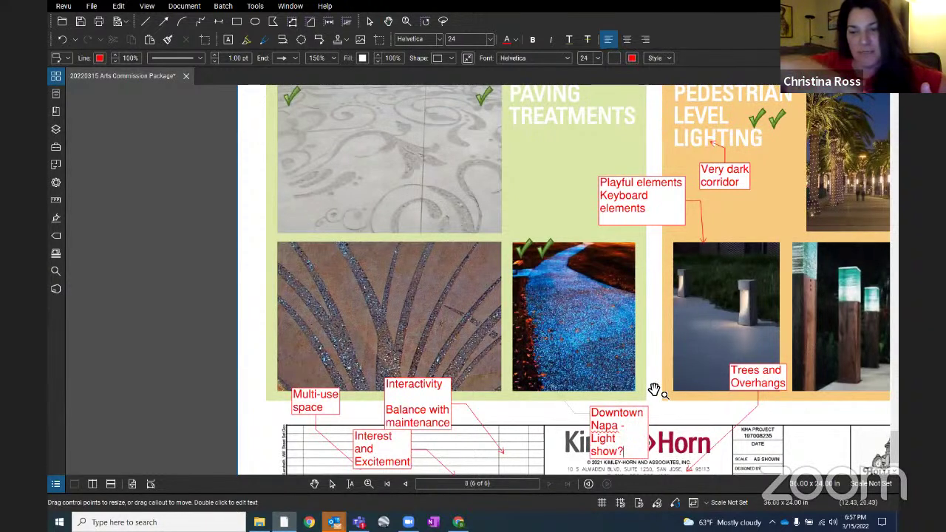
type(" + A")
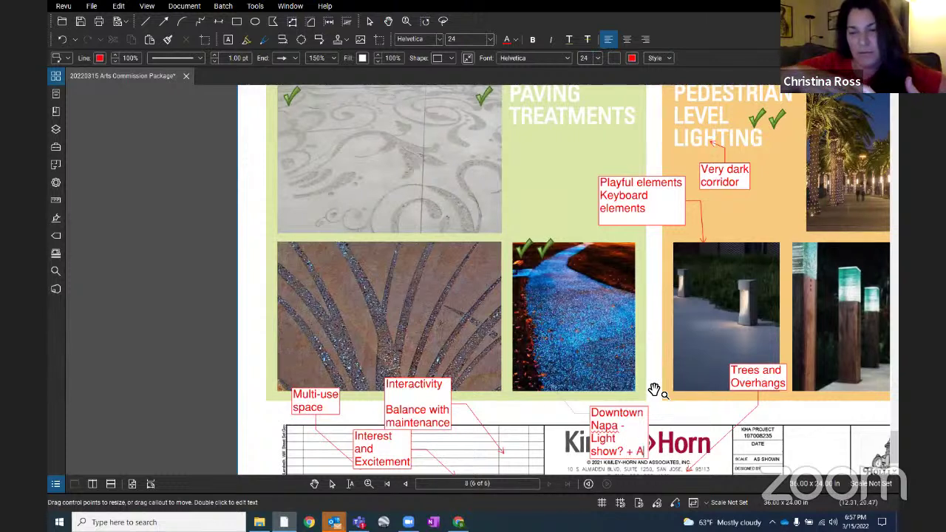
type("mphithea")
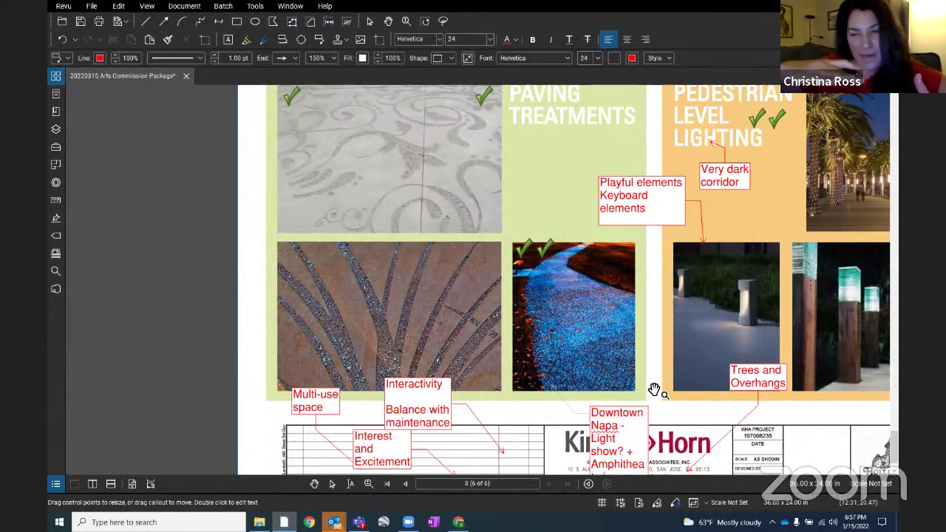
type("ter")
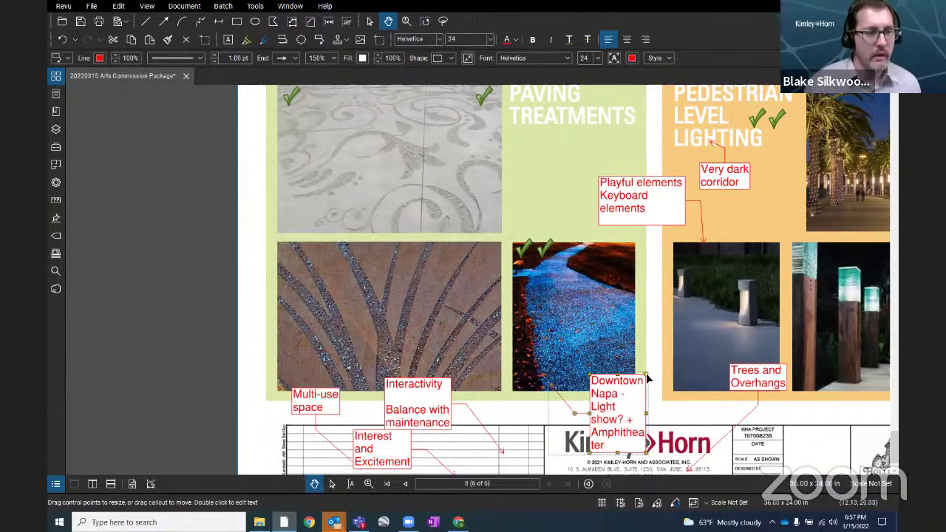
left_click_drag(645, 380, 680, 405)
key("Escape")
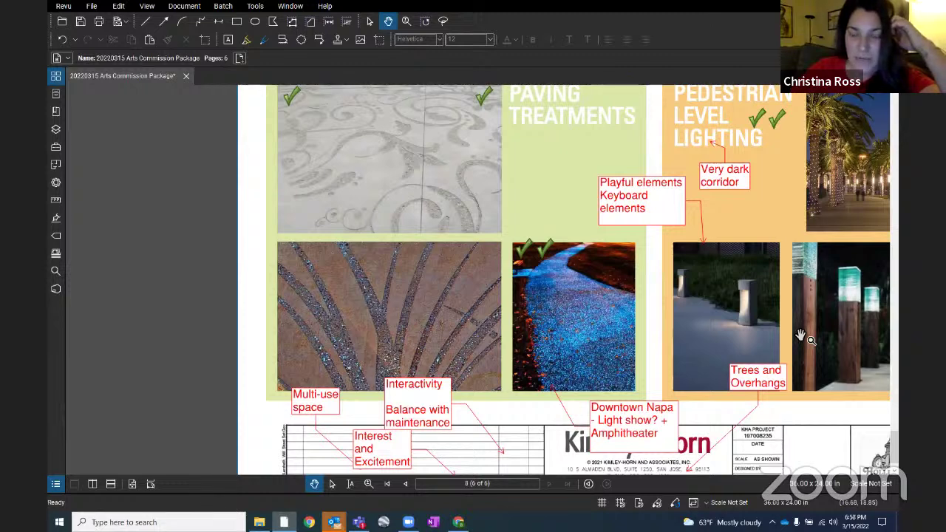
- Add the line "Opportunity for song/dance" to the Downtown Napa callout and dismiss the chat notifications
double_click(668, 442)
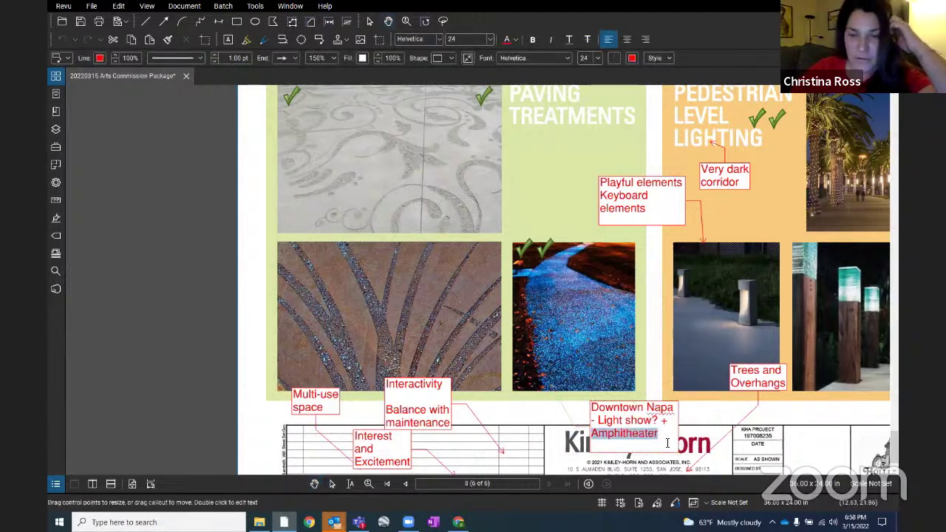
left_click(677, 436)
key("Return")
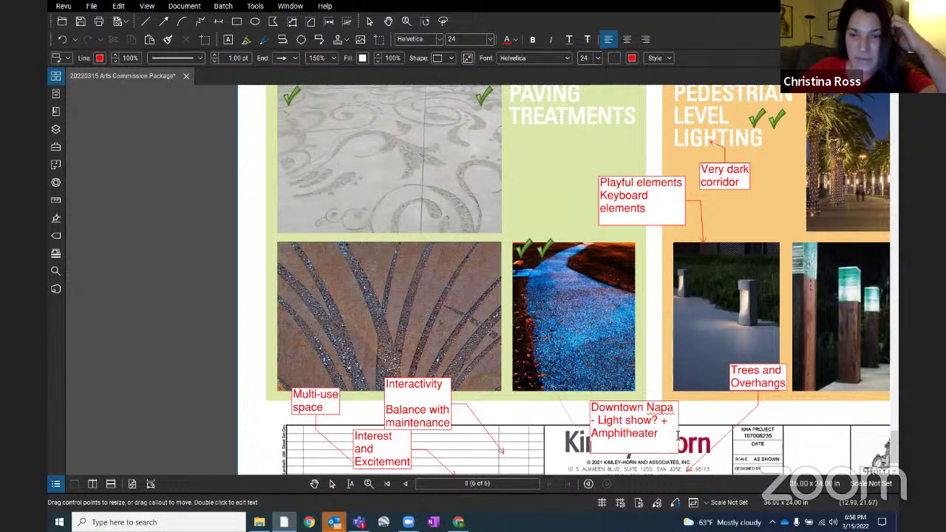
type("Opportunity ")
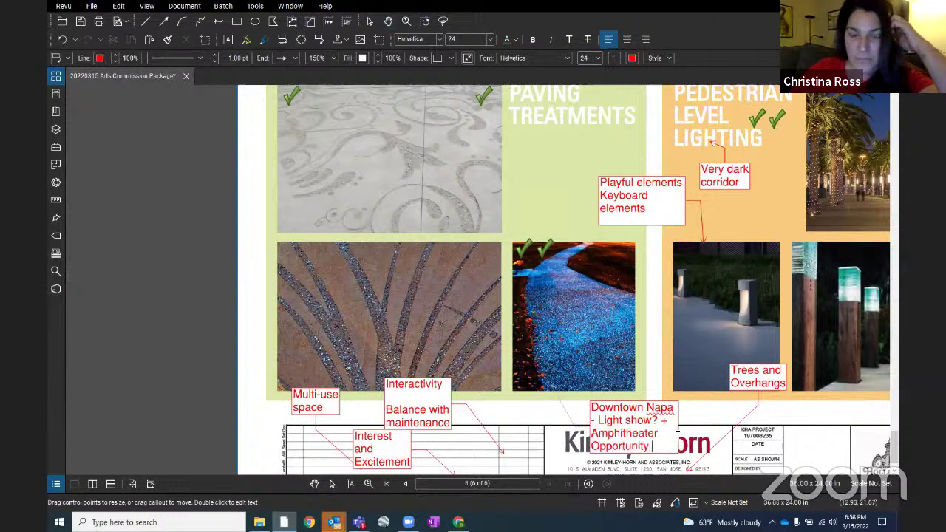
type("for song/dance")
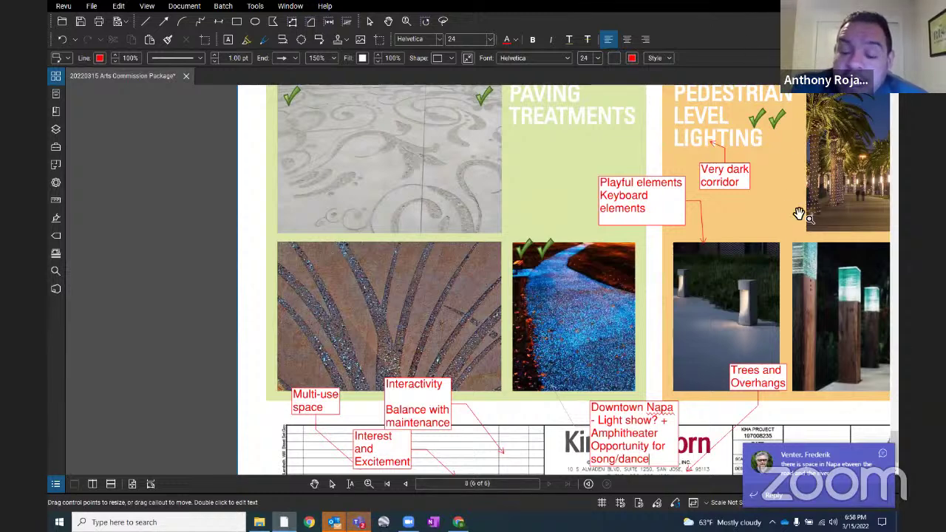
key("Escape")
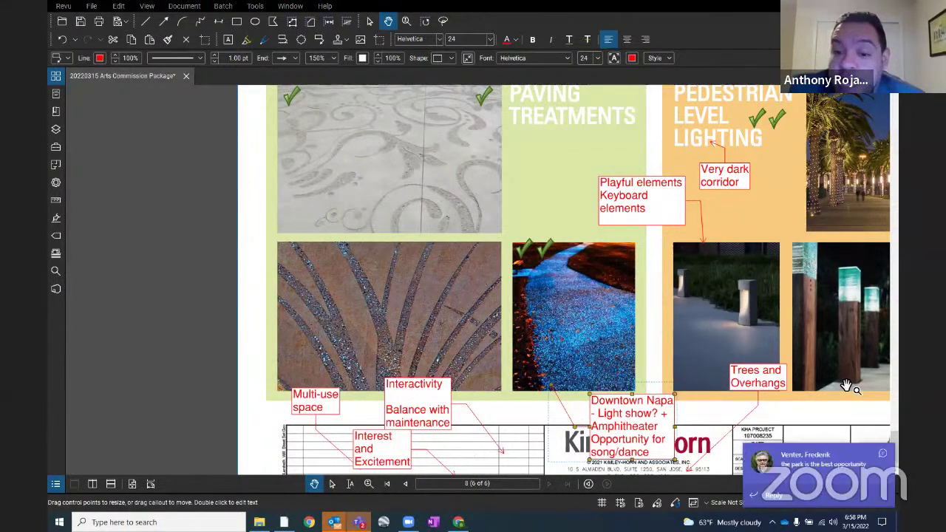
left_click(883, 462)
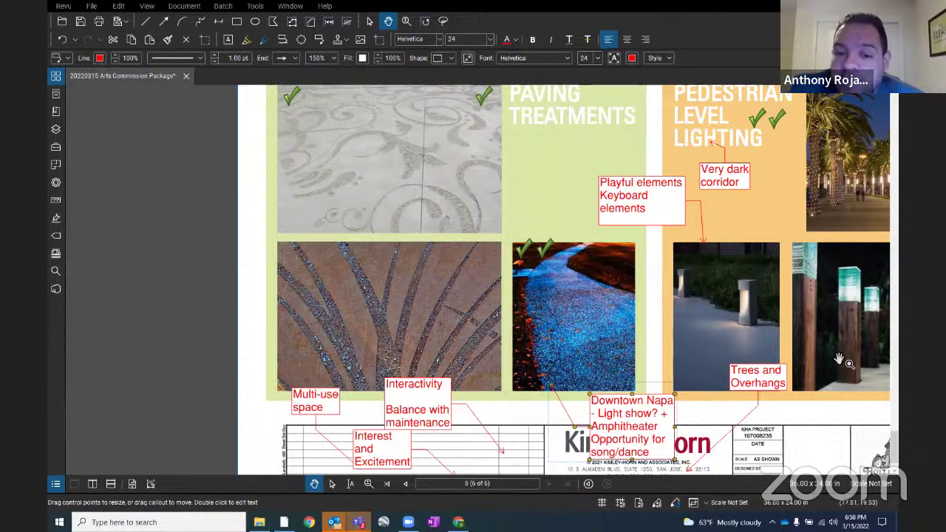
left_click(880, 454)
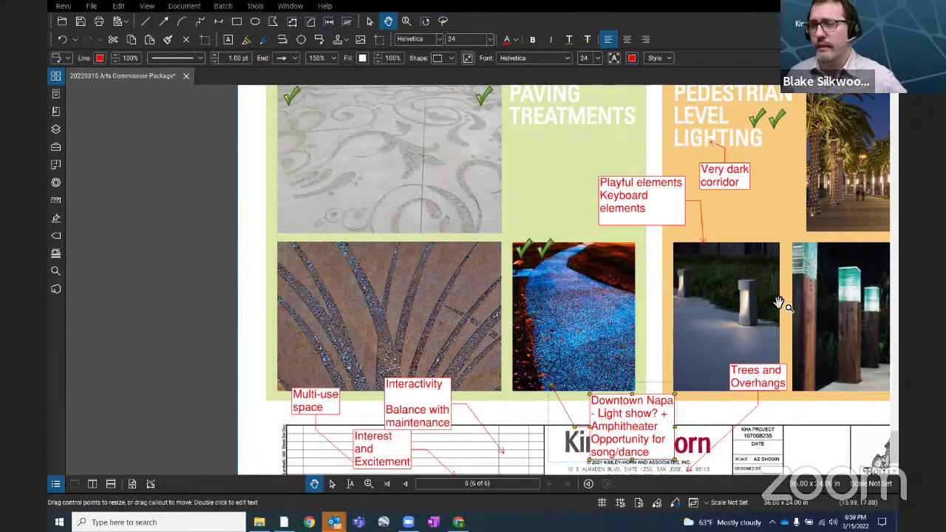
- Go back through the package, checking the overall roundabout map, and bring up the typical section with frontage road on page 2
left_click(403, 484)
left_click(403, 484)
left_click(403, 484)
left_click(402, 484)
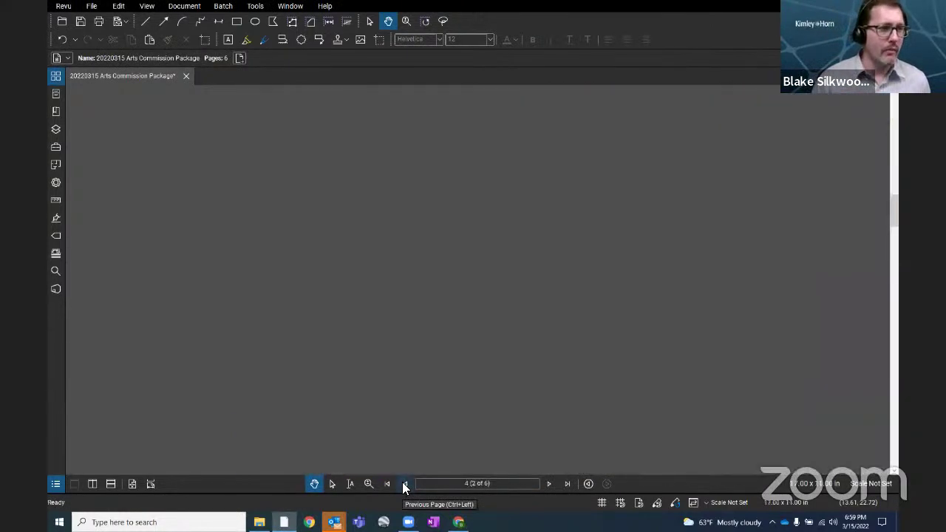
left_click(403, 484)
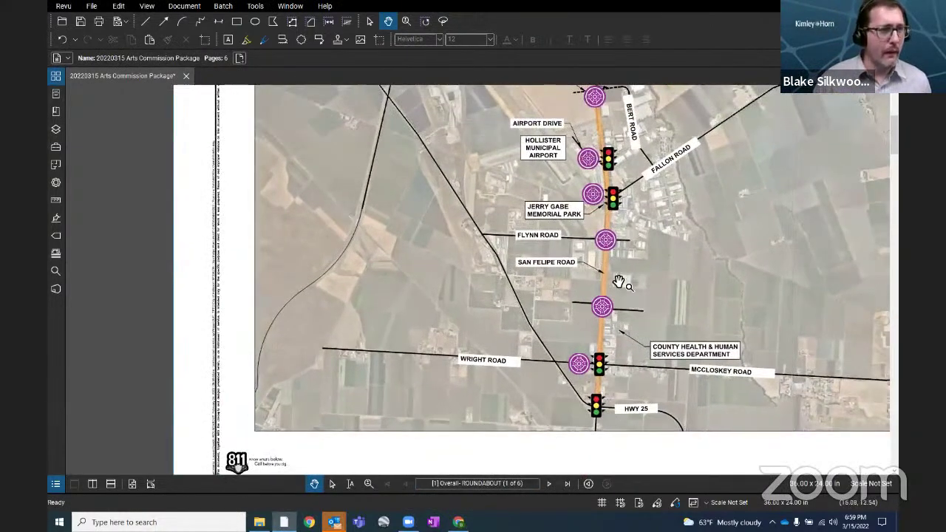
left_click(551, 483)
left_click(552, 483)
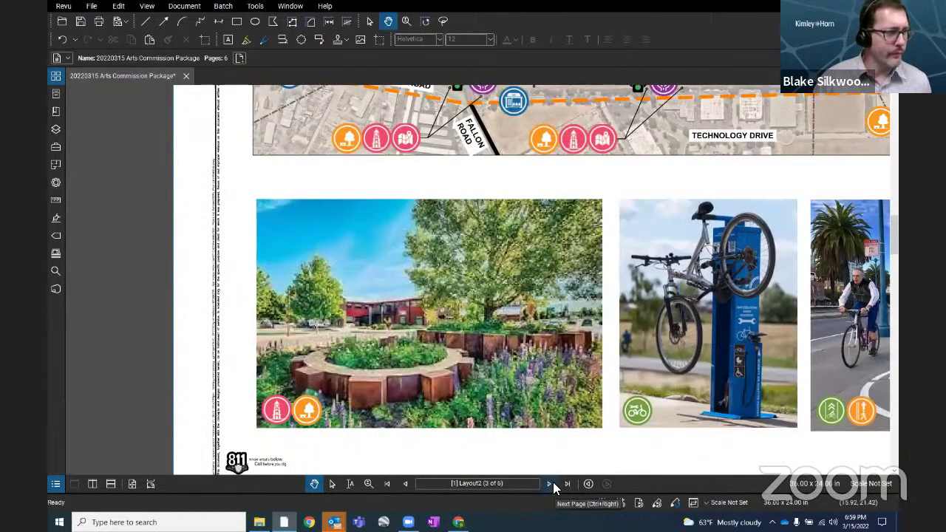
left_click(405, 484)
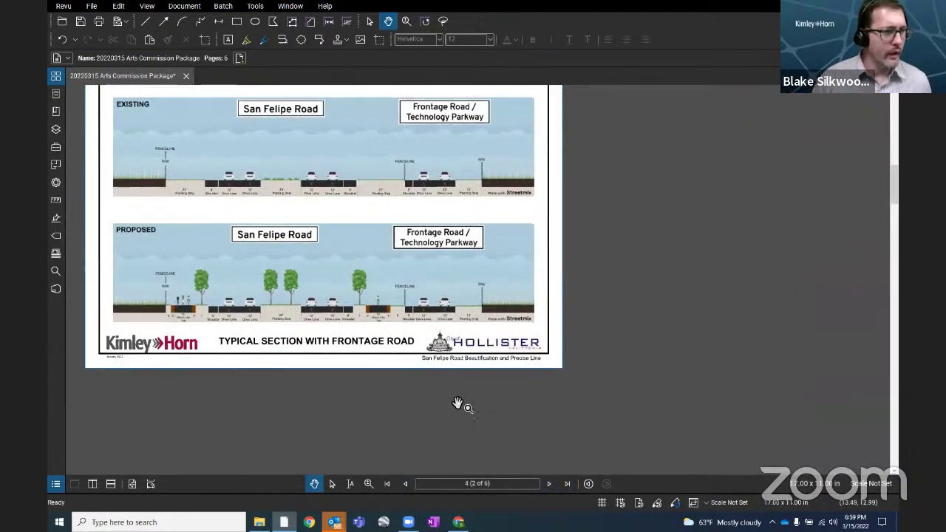
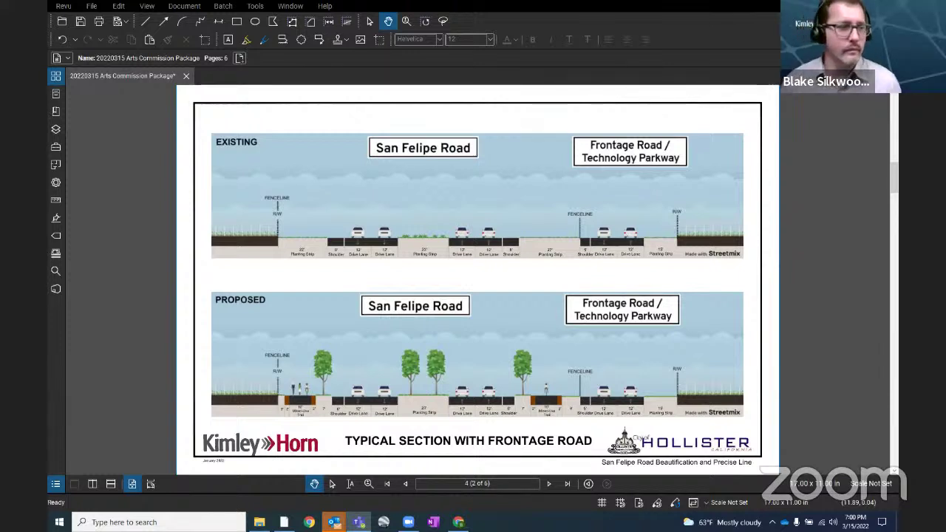
- Review the Flynn Road roundabout exhibit on page 4 and return to the design ideas sheet on page 6
left_click(550, 483)
left_click(550, 483)
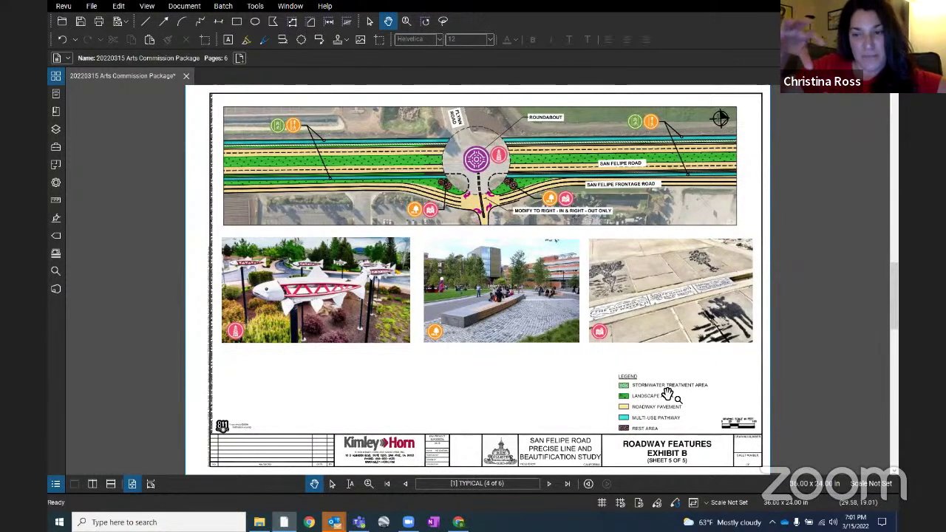
left_click(553, 488)
left_click(552, 488)
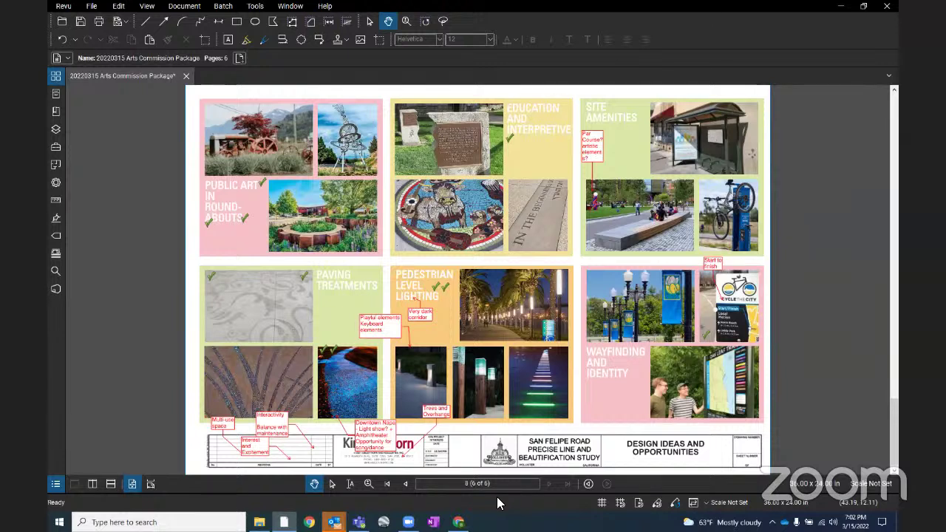
- On the overall roundabout map on page 1, draw a five-point polyline looping around the Bert Drive (Future) roundabout toward Airport Drive
left_click(404, 485)
left_click(405, 485)
left_click(405, 485)
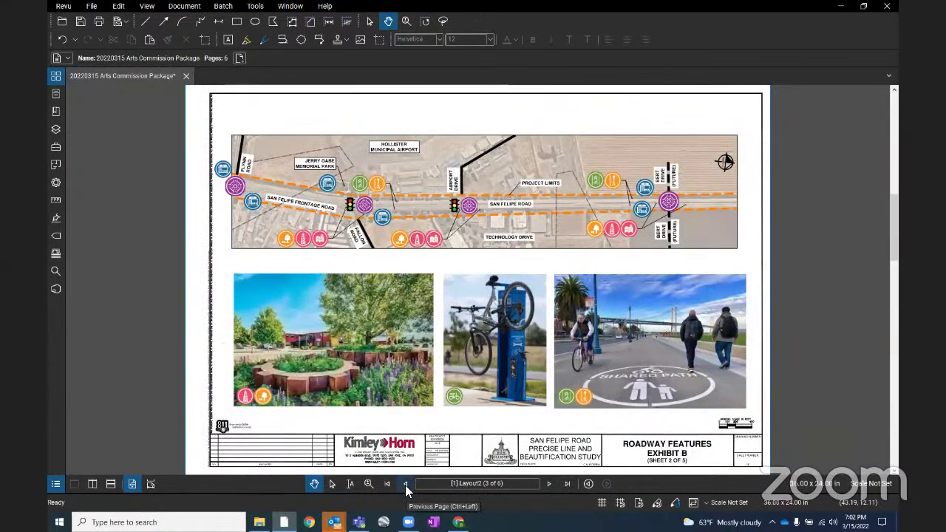
left_click(405, 485)
left_click(405, 485)
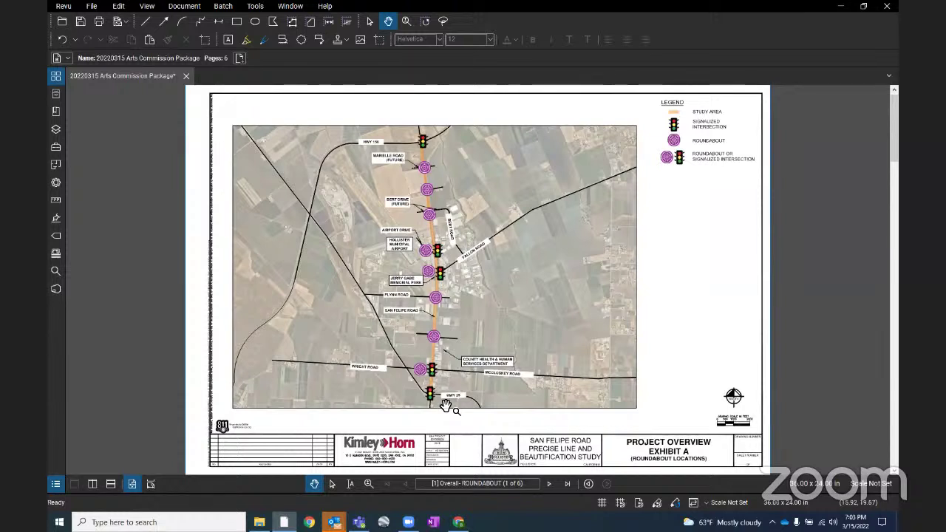
scroll(420, 200, "up", 3)
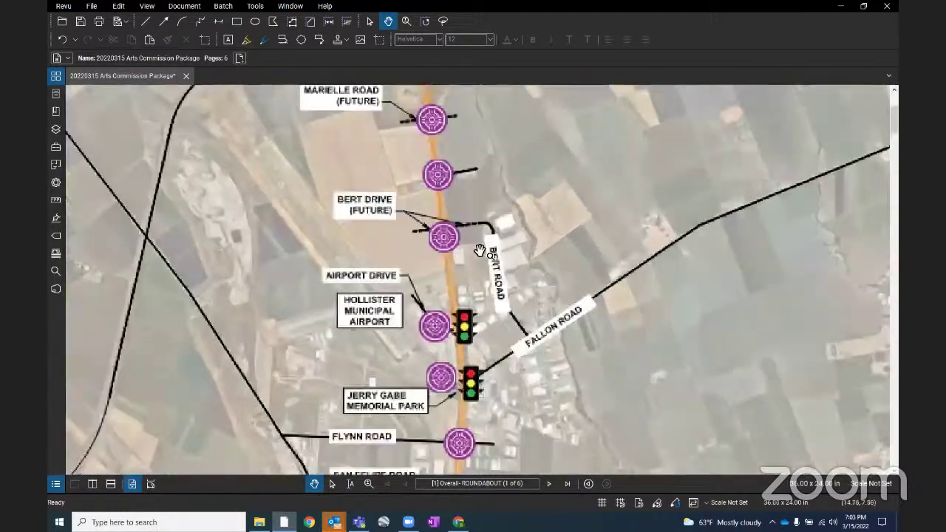
key("n")
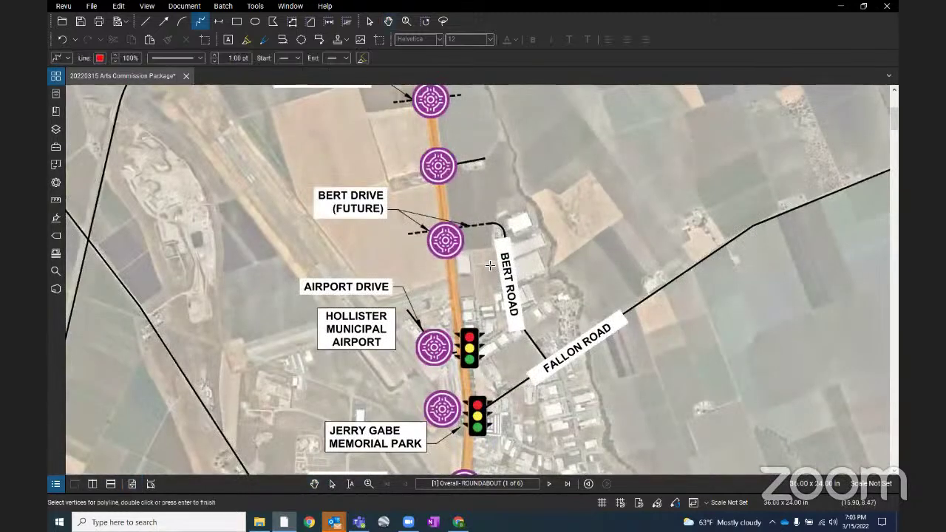
left_click(471, 270)
left_click(471, 211)
left_click(422, 201)
left_click(415, 241)
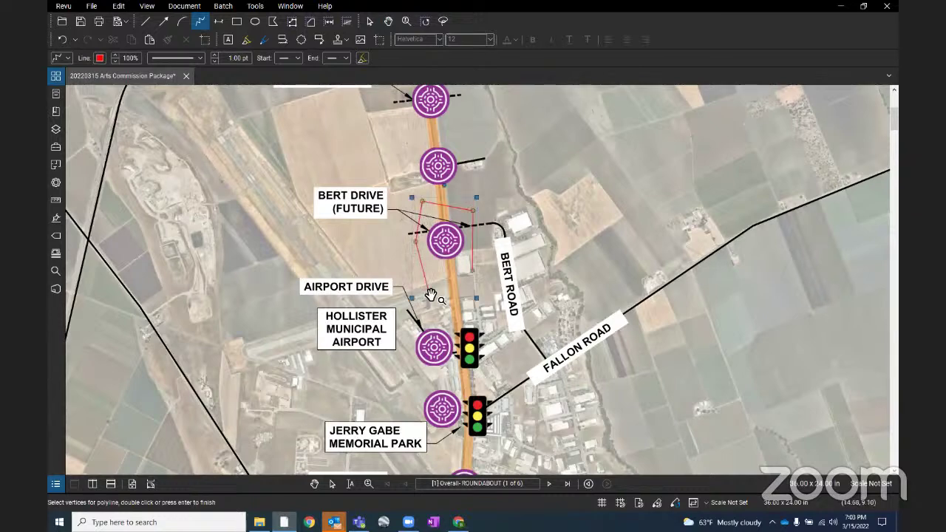
double_click(428, 296)
- Give the polyline around the Bert Drive roundabout an open arrowhead at its end and close its properties
right_click(426, 288)
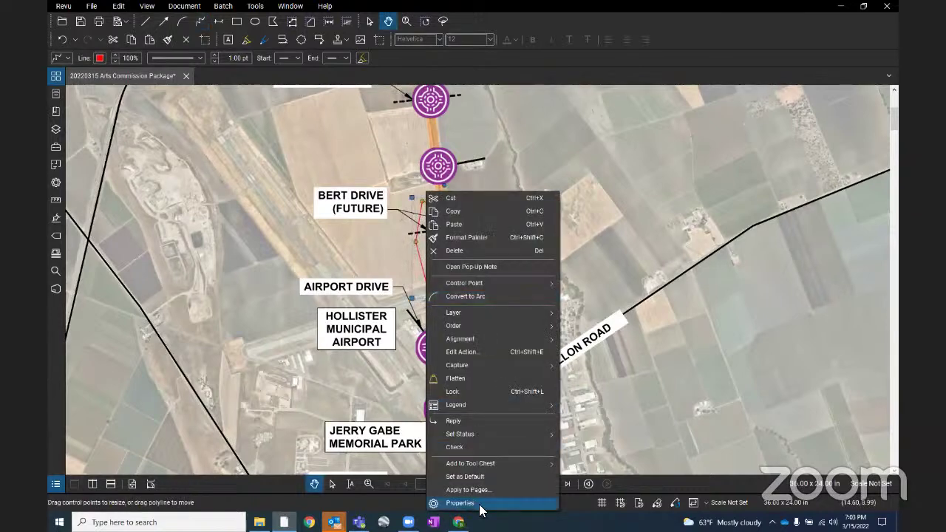
left_click(475, 500)
left_click(131, 332)
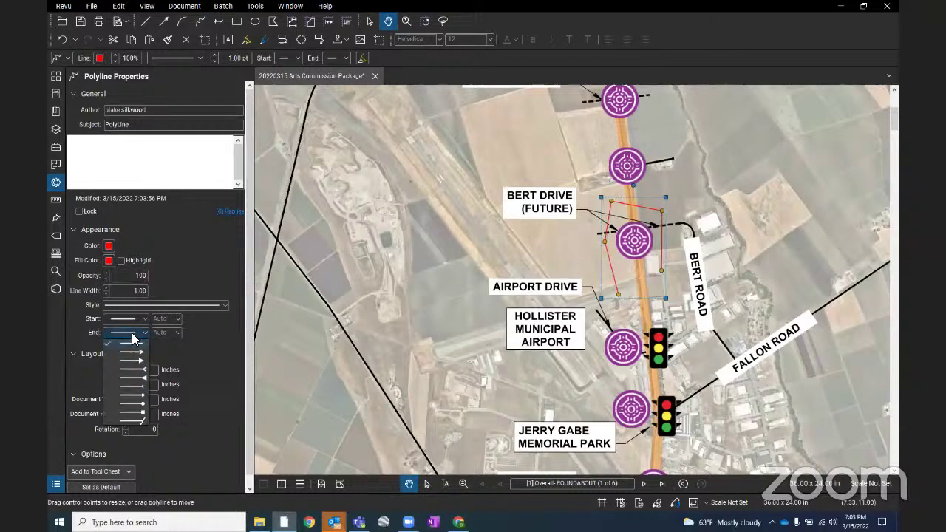
left_click(139, 348)
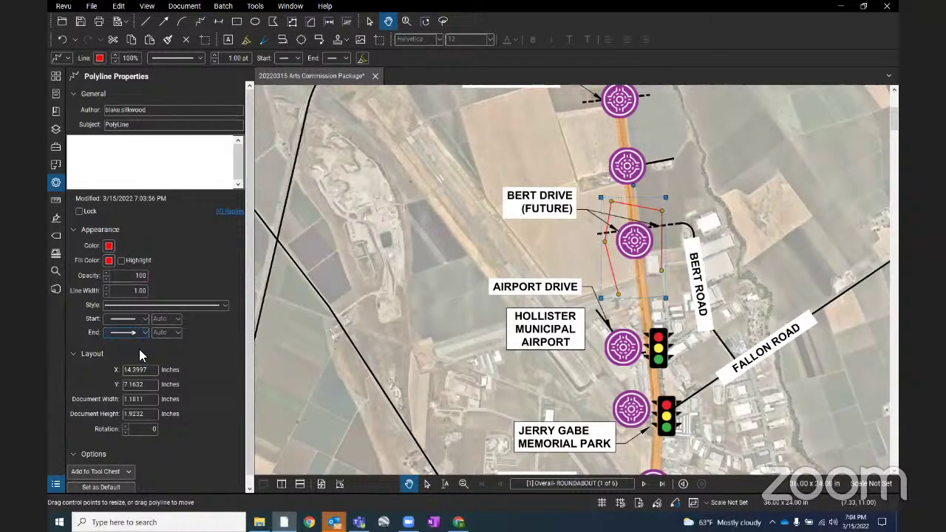
left_click(312, 287)
left_click(255, 281)
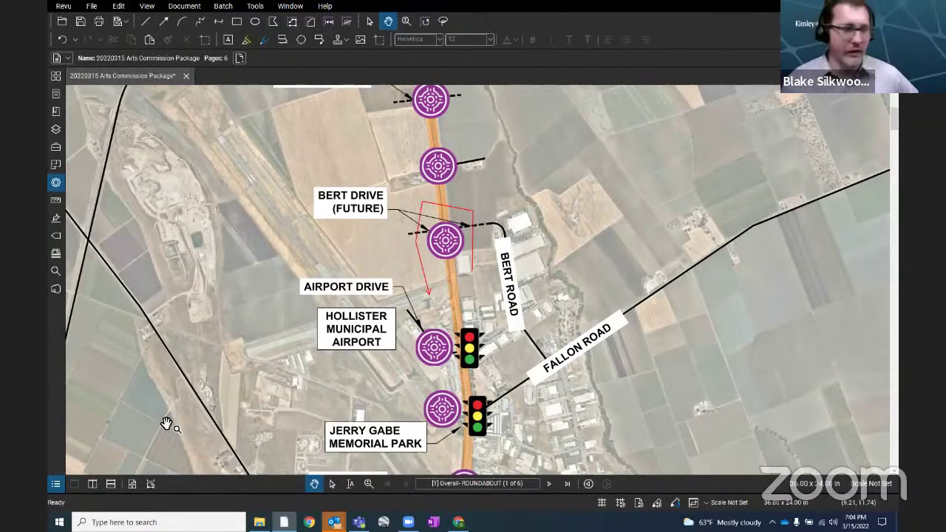
- Show whole sheets, go forward to the design ideas sheet on page 6 and examine the mosaic photo under Education and Interpretive
left_click(132, 484)
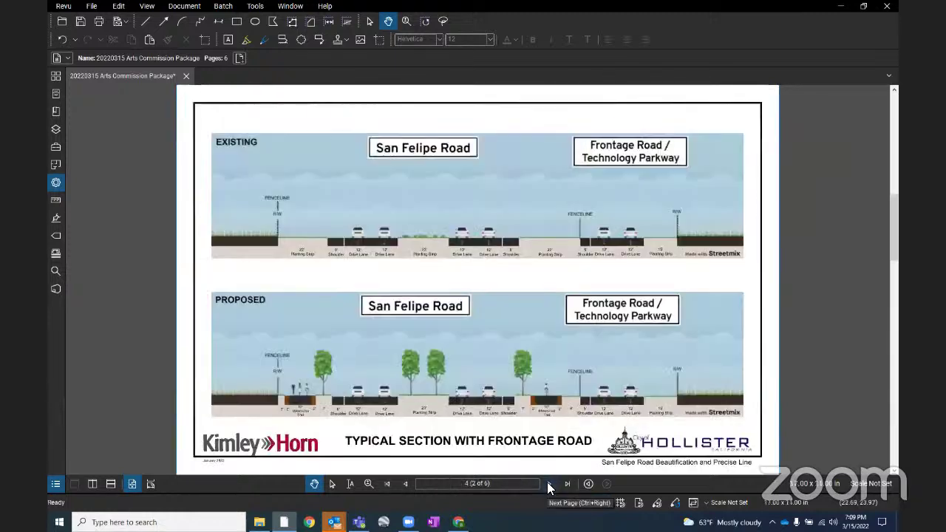
left_click(548, 483)
left_click(548, 483)
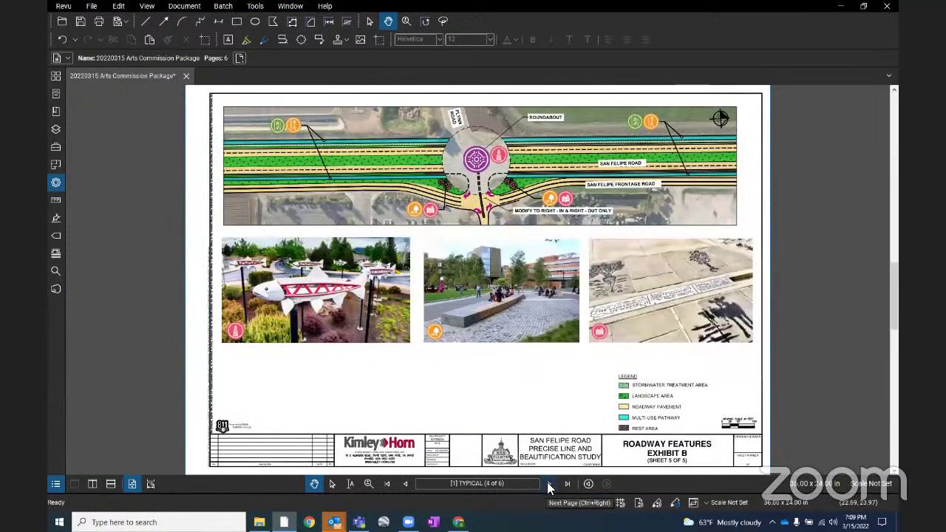
left_click(548, 484)
left_click(548, 483)
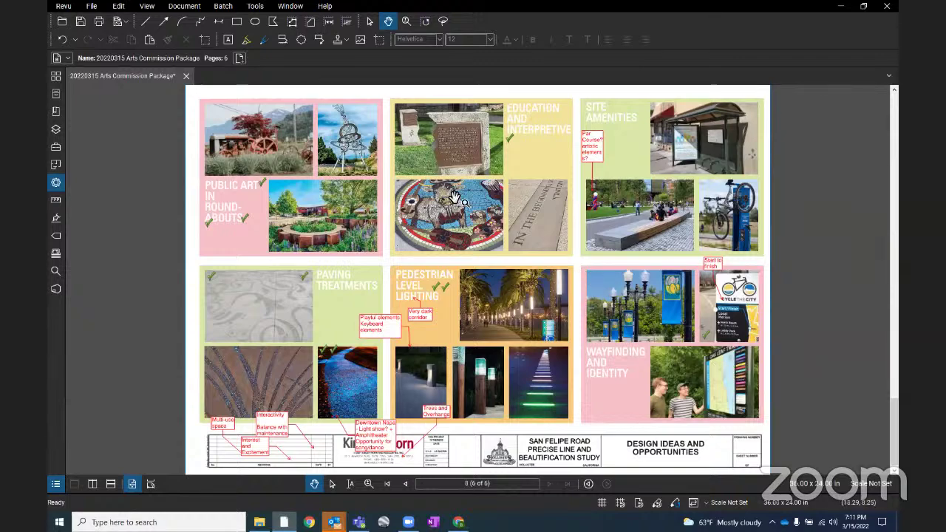
scroll(414, 185, "up", 3)
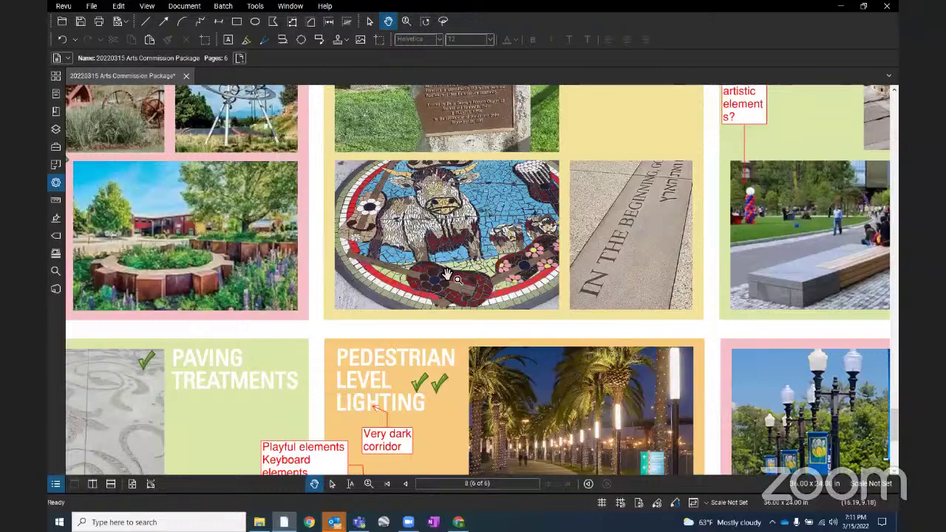
scroll(446, 275, "down", 3)
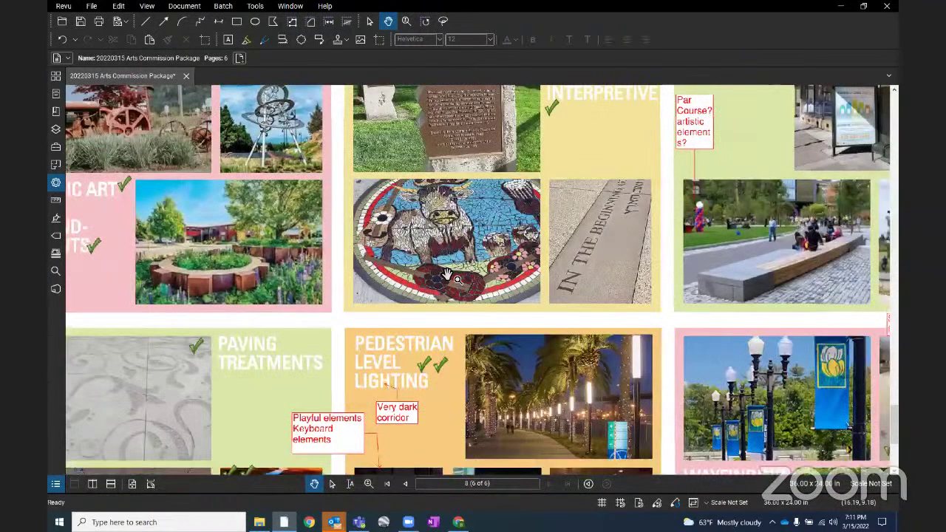